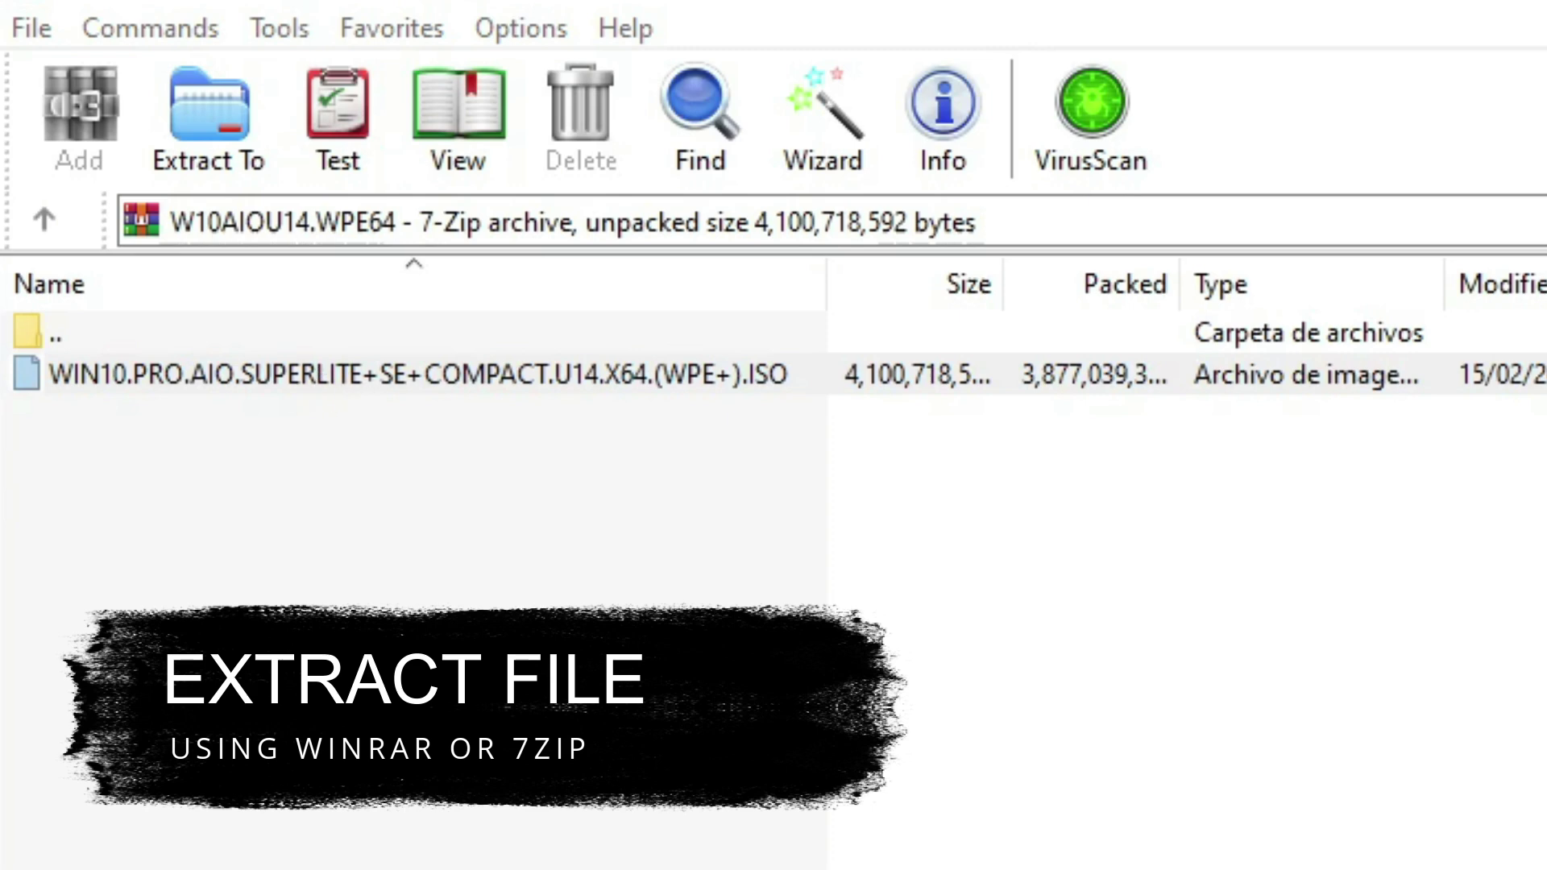
Step: Extract WIN10.PRO.AIO.SUPERLITE+SE+COMPACT.U14.X64.(WPE+).ISO from the archive to the desktop and minimize the archive window
click(403, 374)
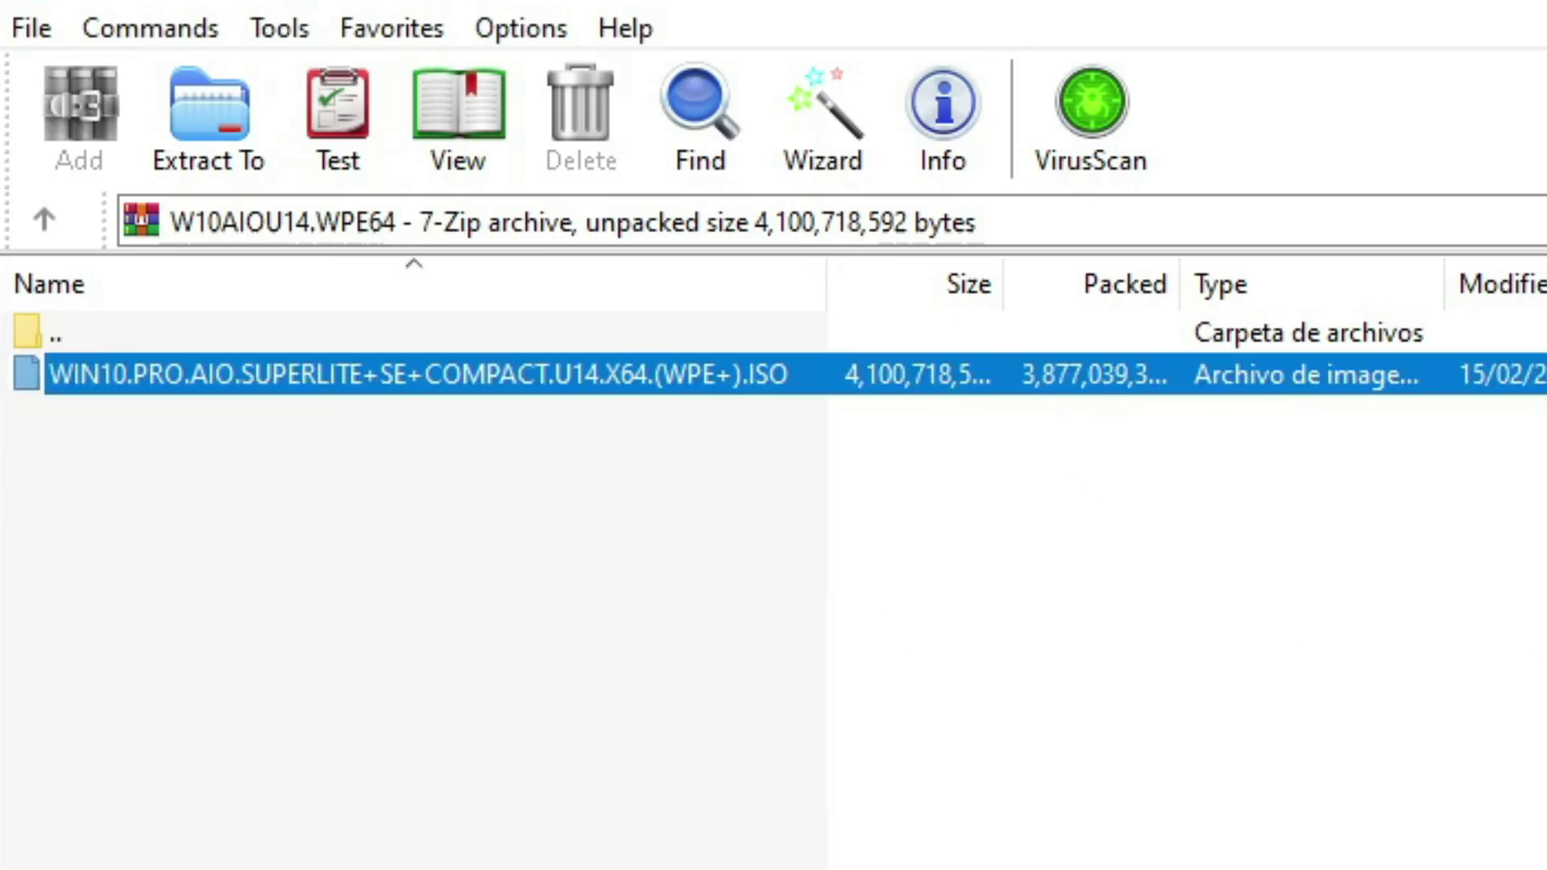
click(208, 113)
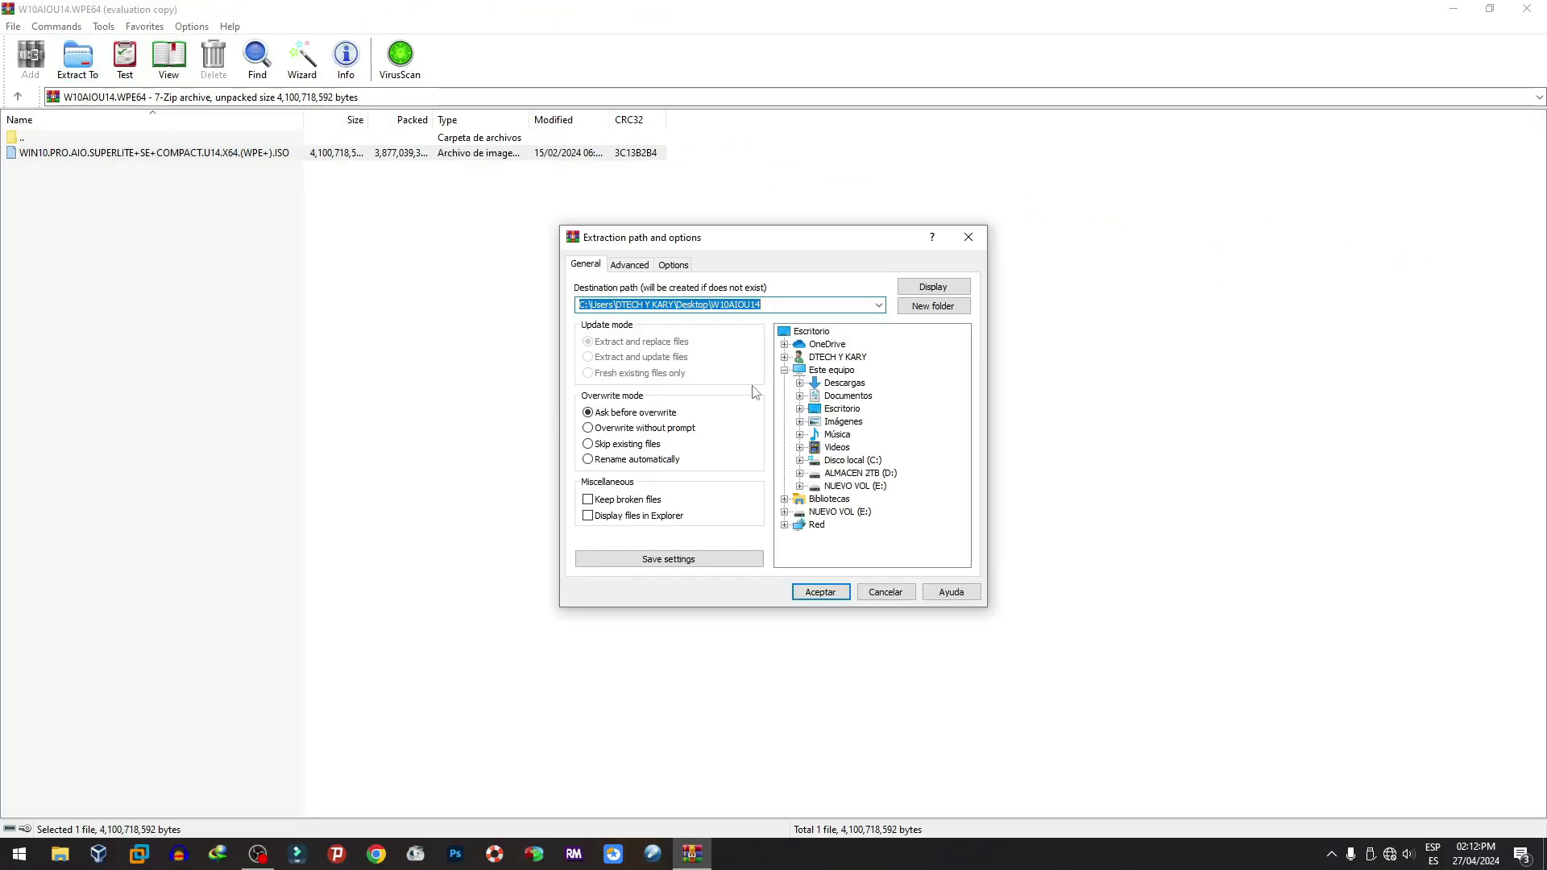
click(814, 331)
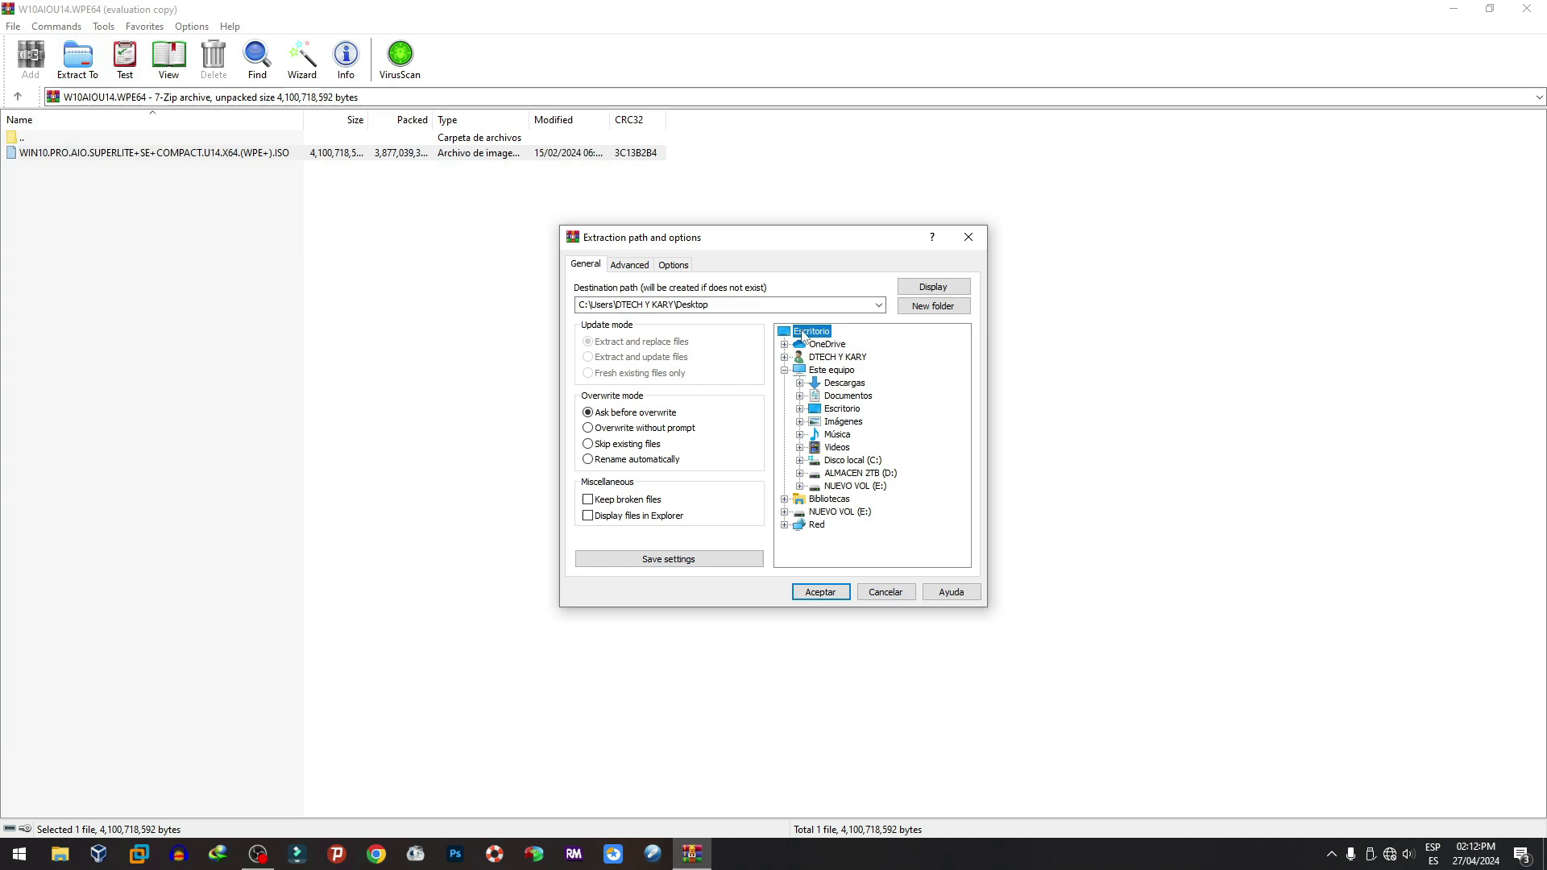
click(820, 592)
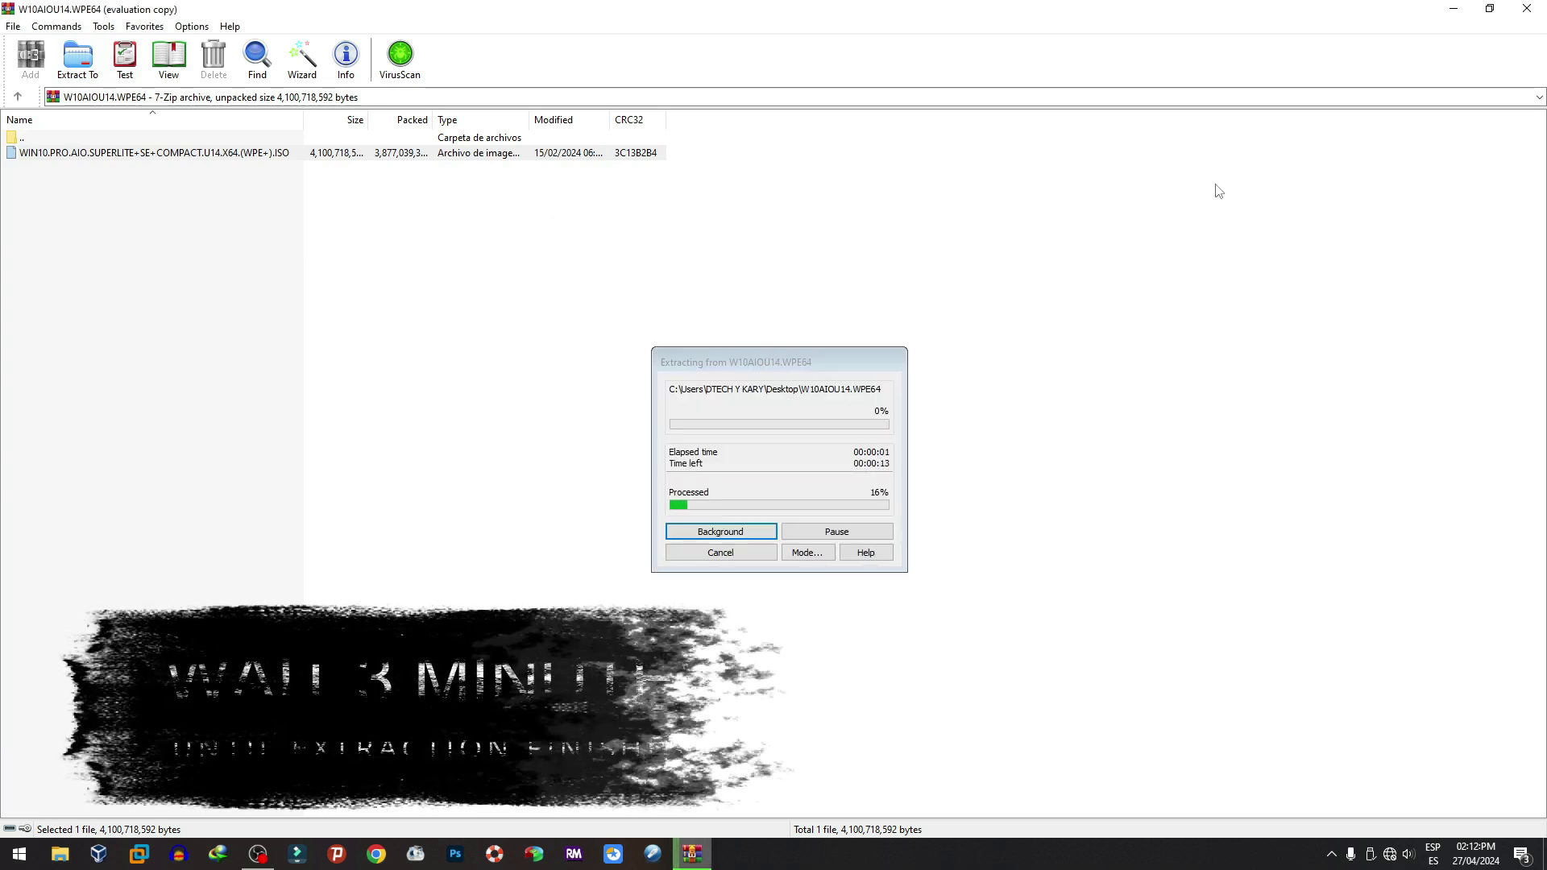
click(1454, 8)
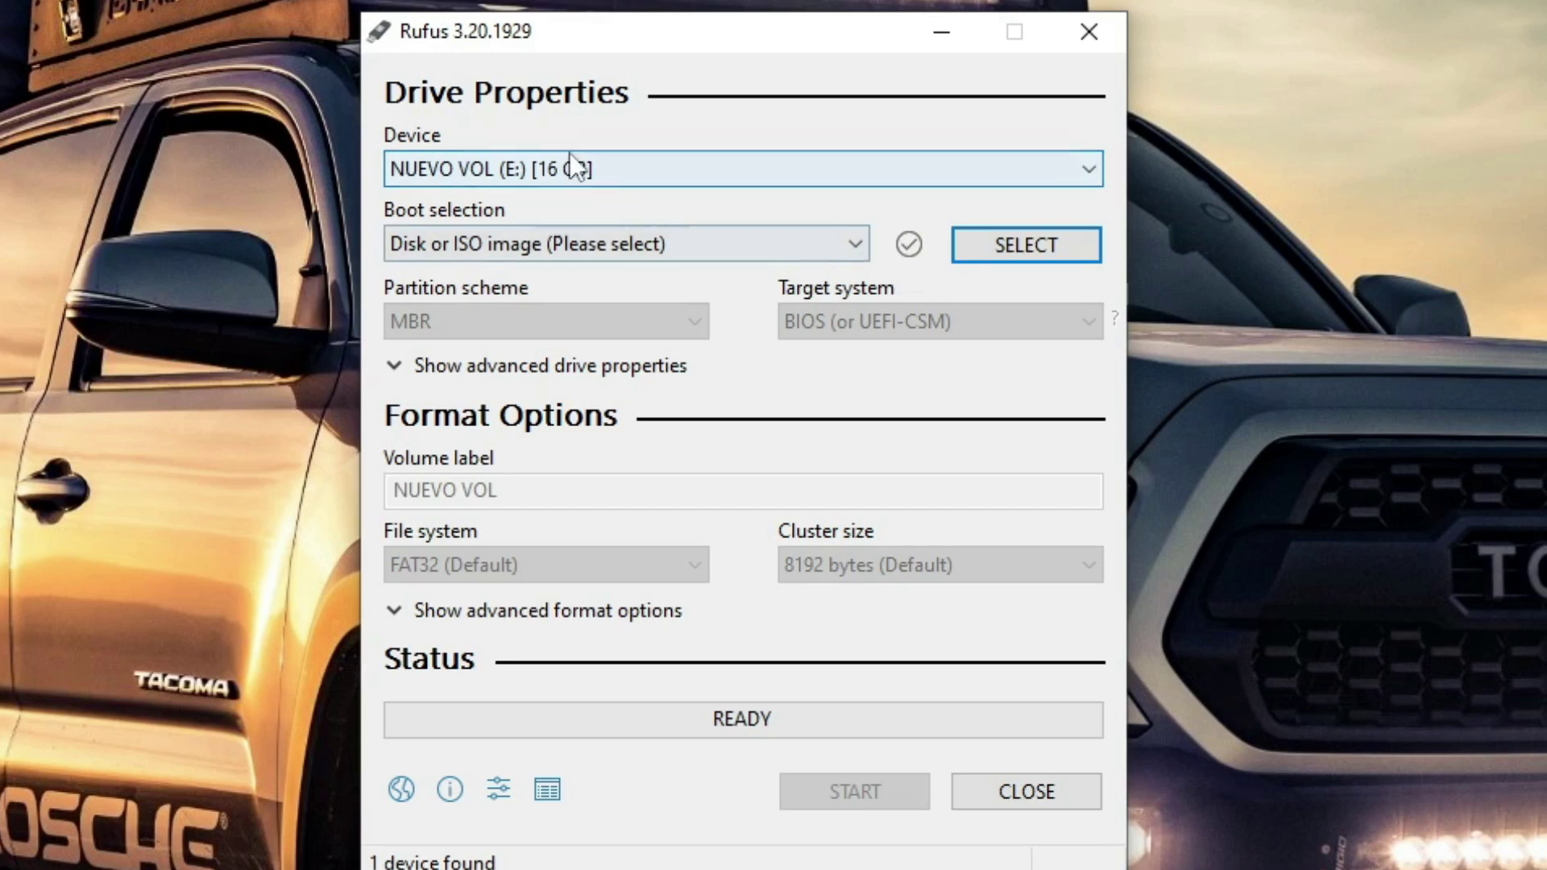
Step: In Rufus, write the extracted Windows 10 ISO to the NUEVO VOL (E:) USB drive with data collection disabled, accepting the drive's erasure
click(1060, 252)
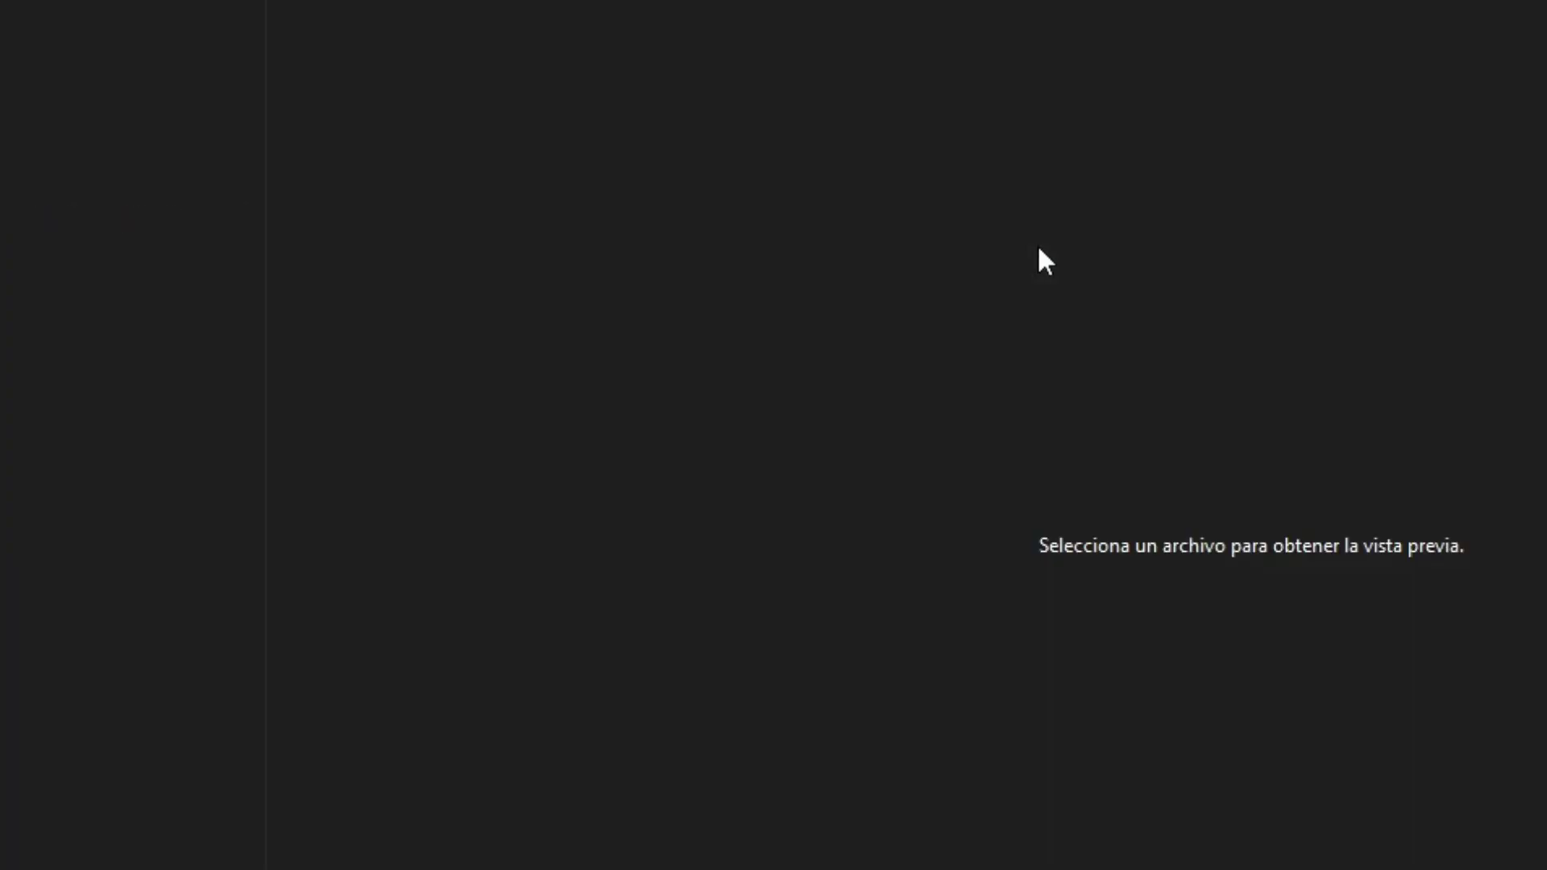
double_click(469, 211)
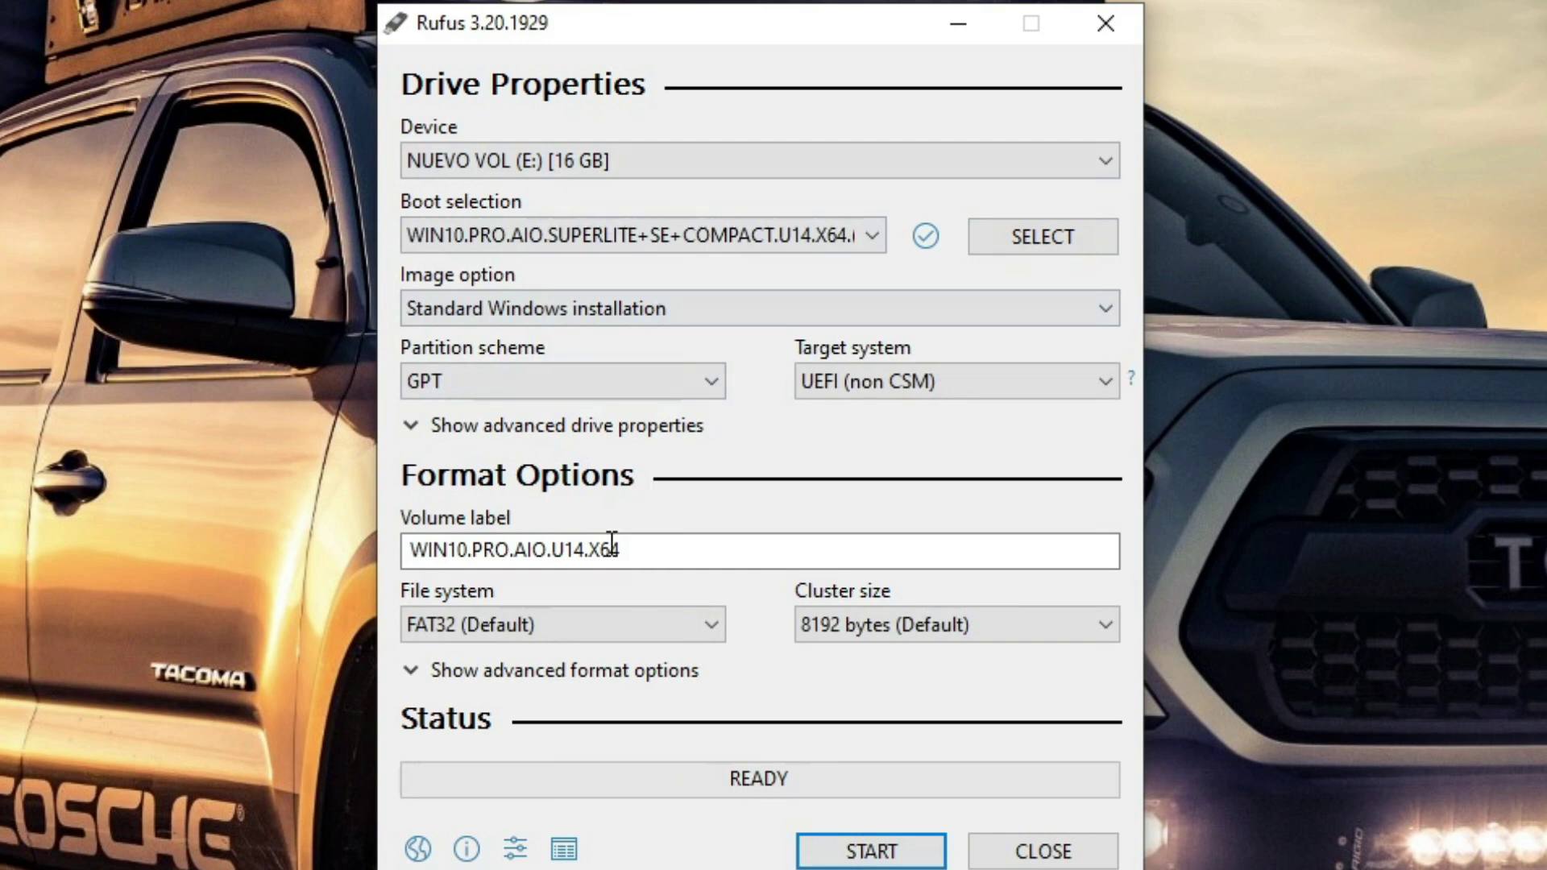
click(858, 854)
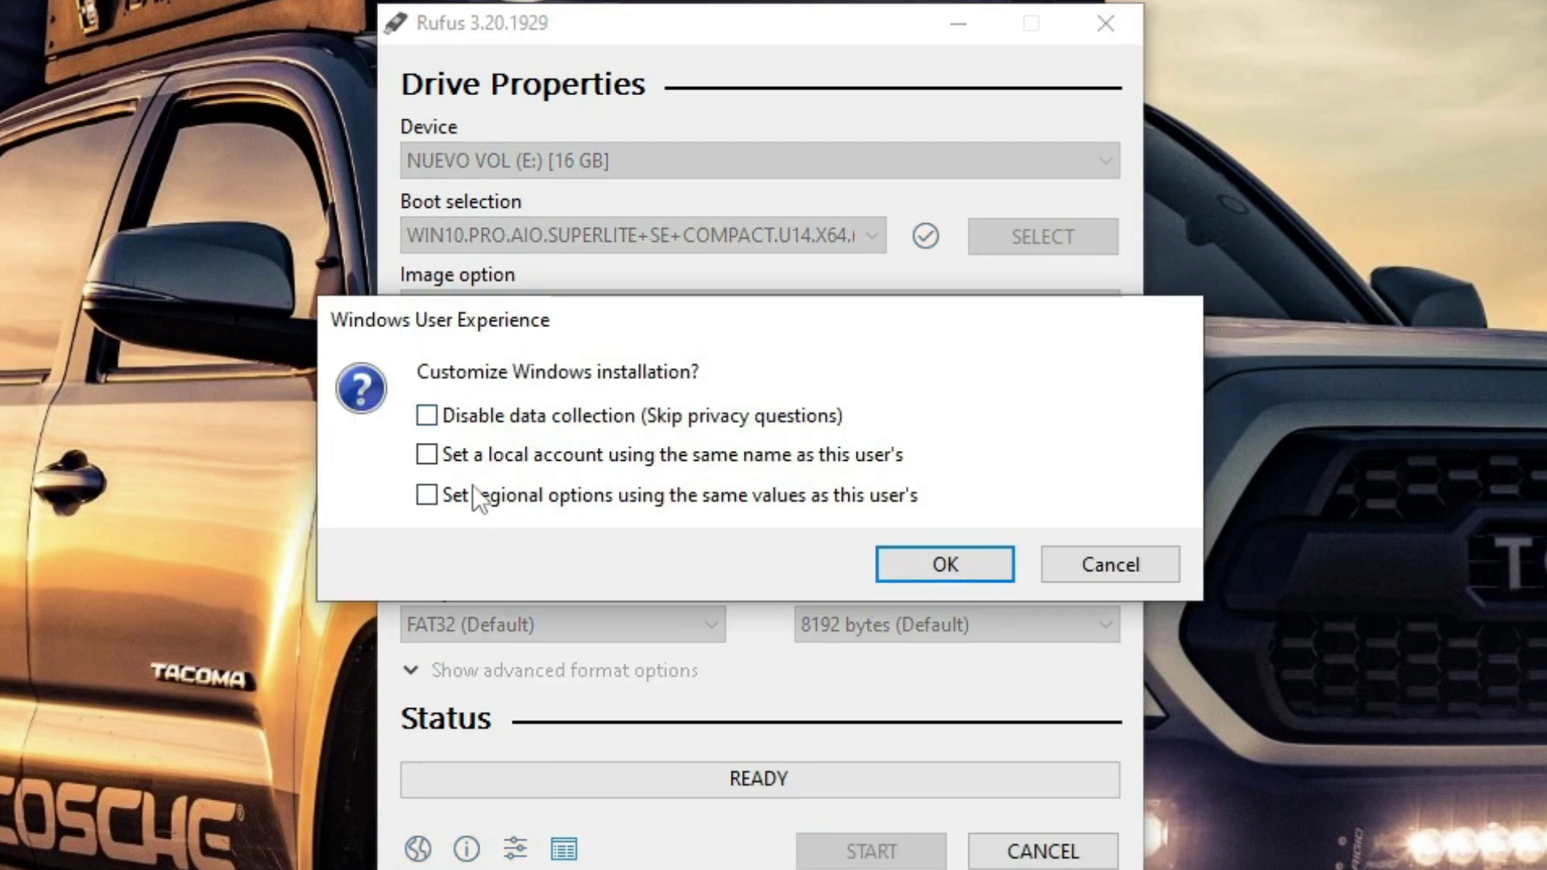
click(422, 413)
click(913, 564)
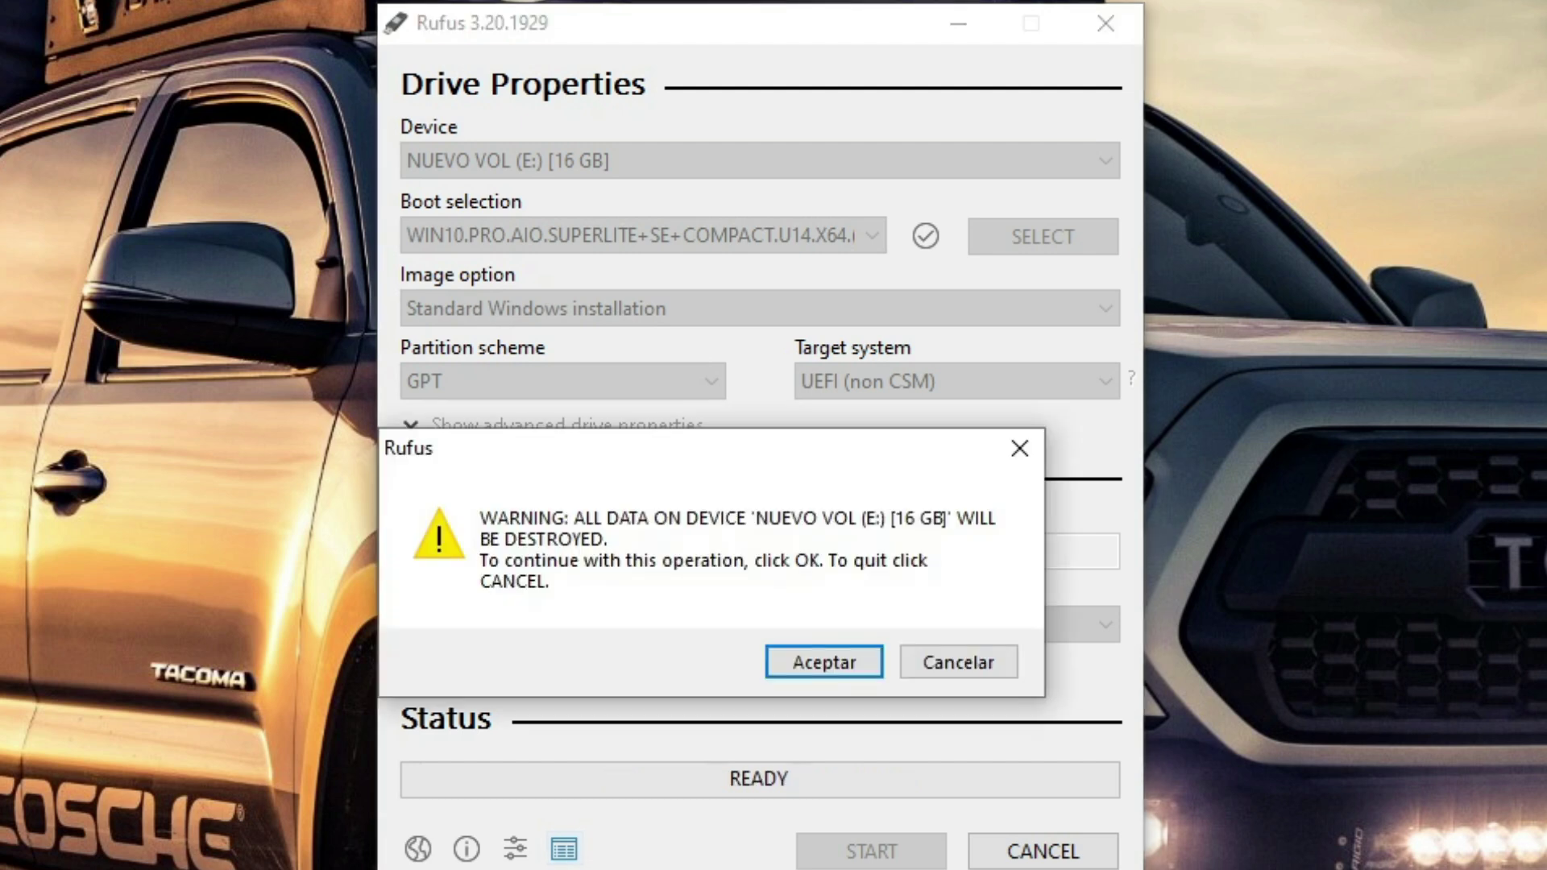
click(835, 664)
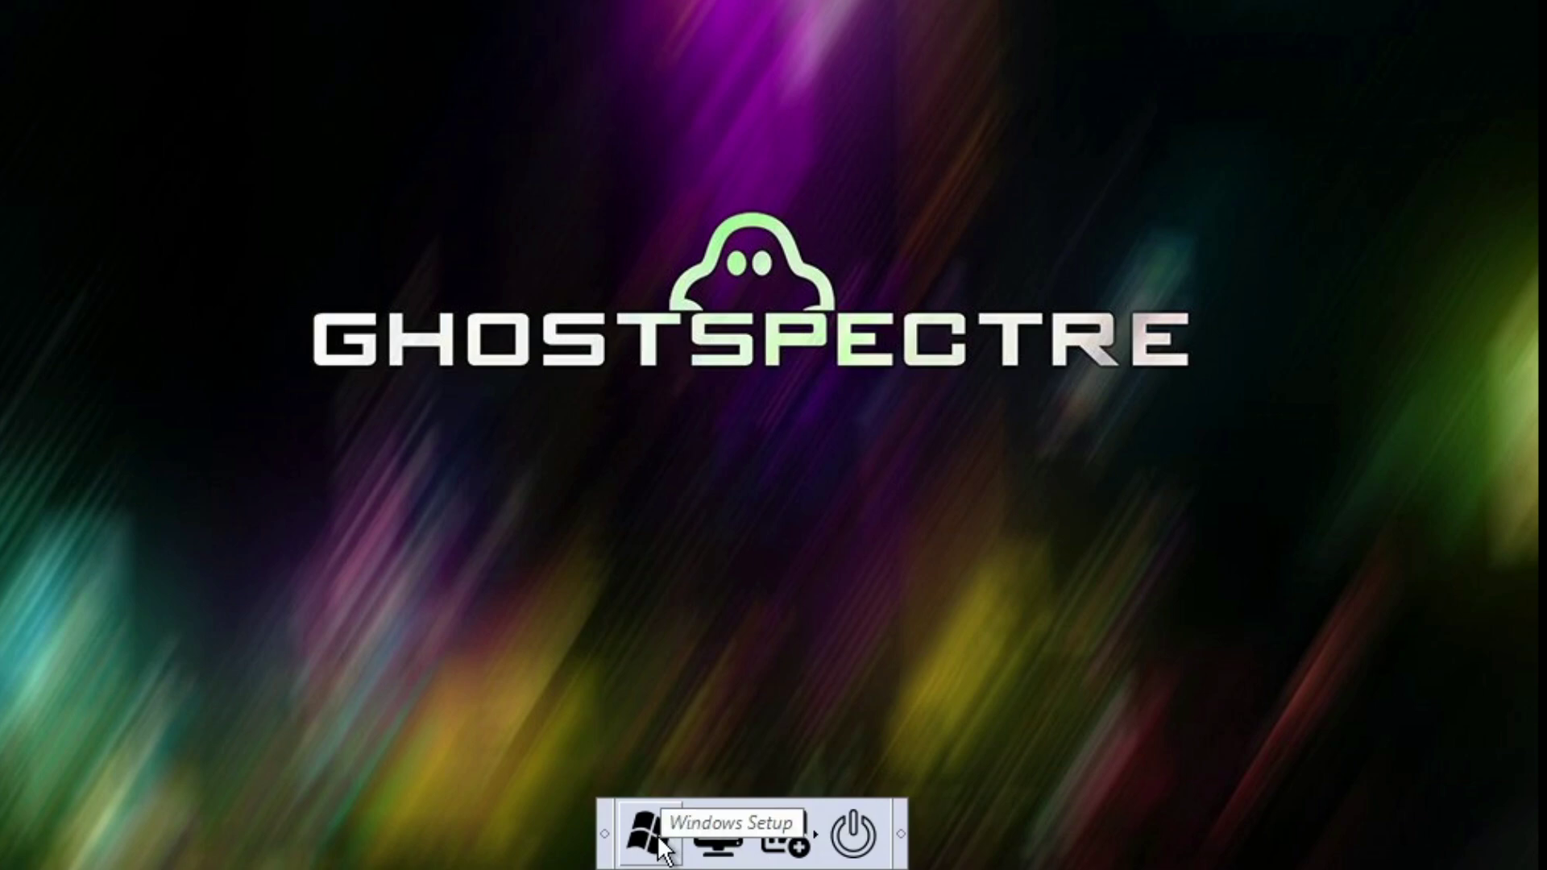
Step: Launch Windows Setup, keep English (United States) for language and formats, and continue without a product key
click(658, 836)
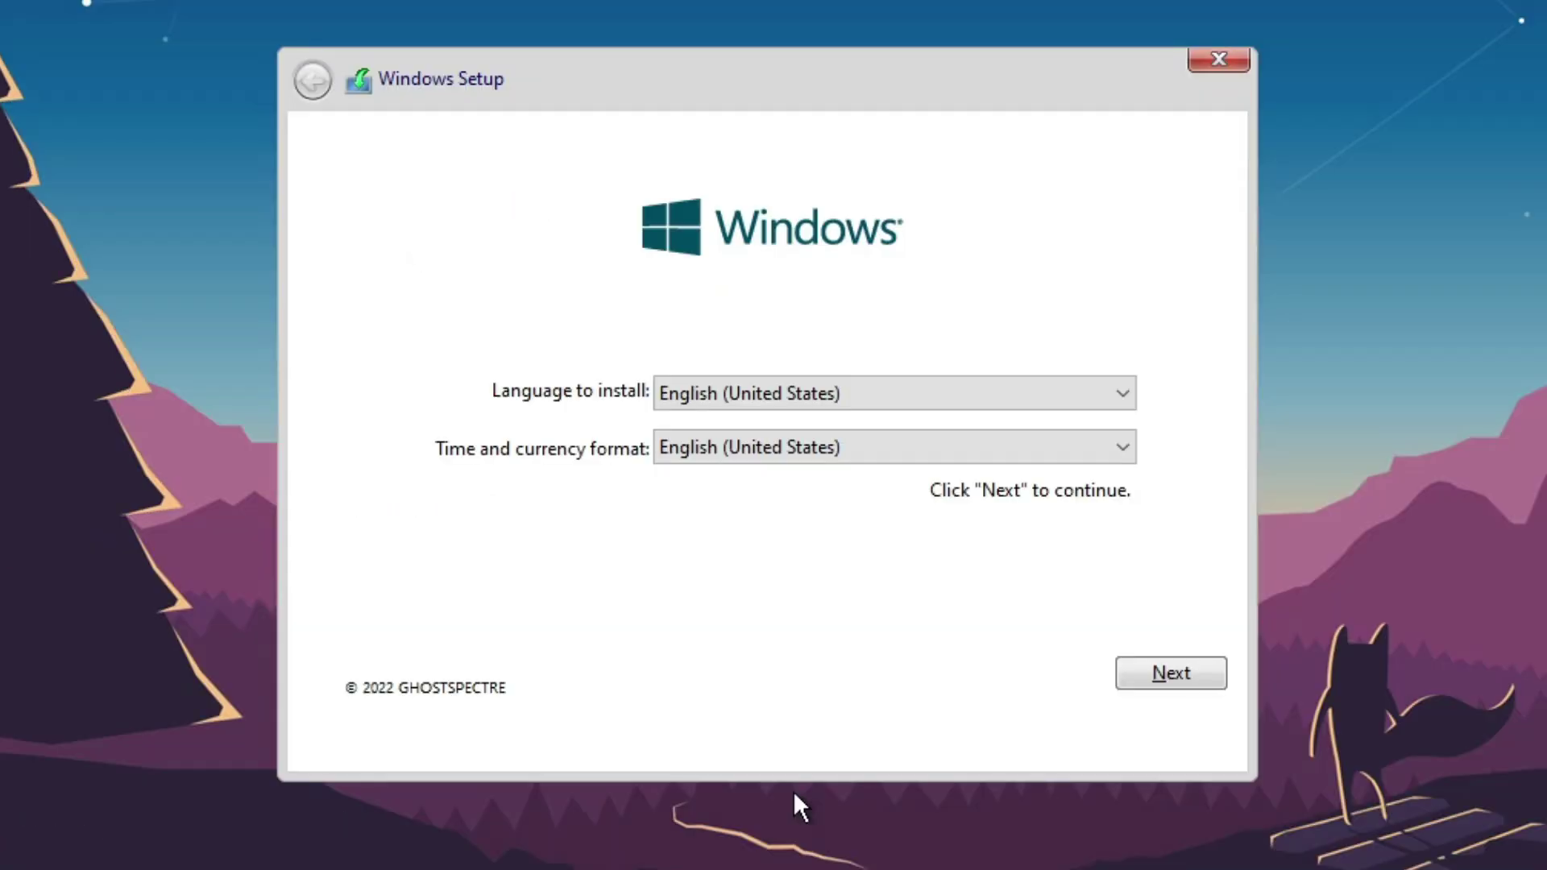
click(1183, 677)
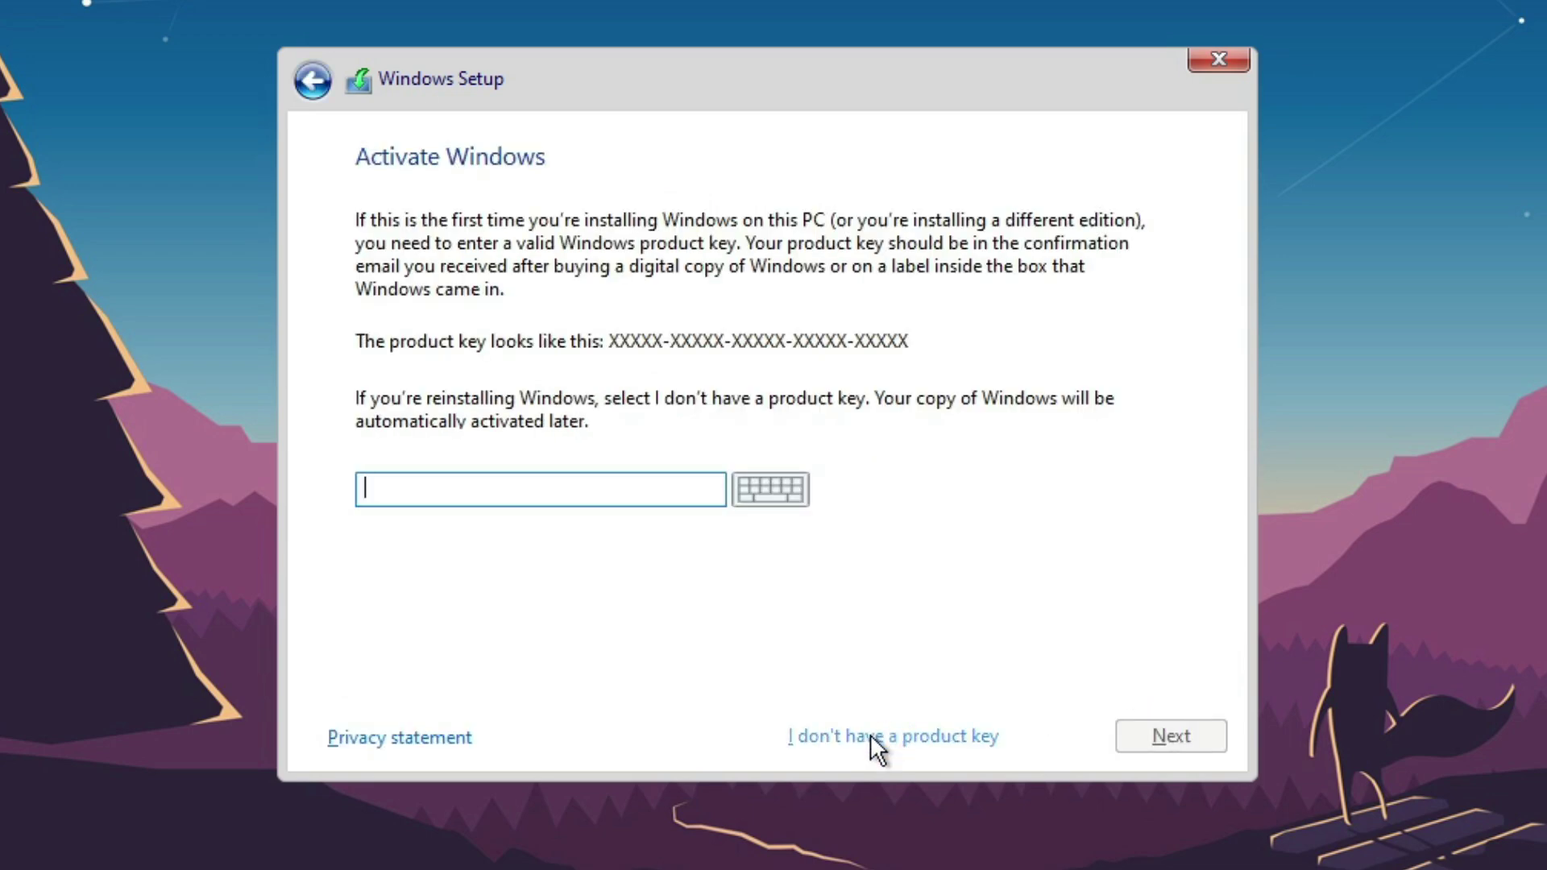
click(871, 737)
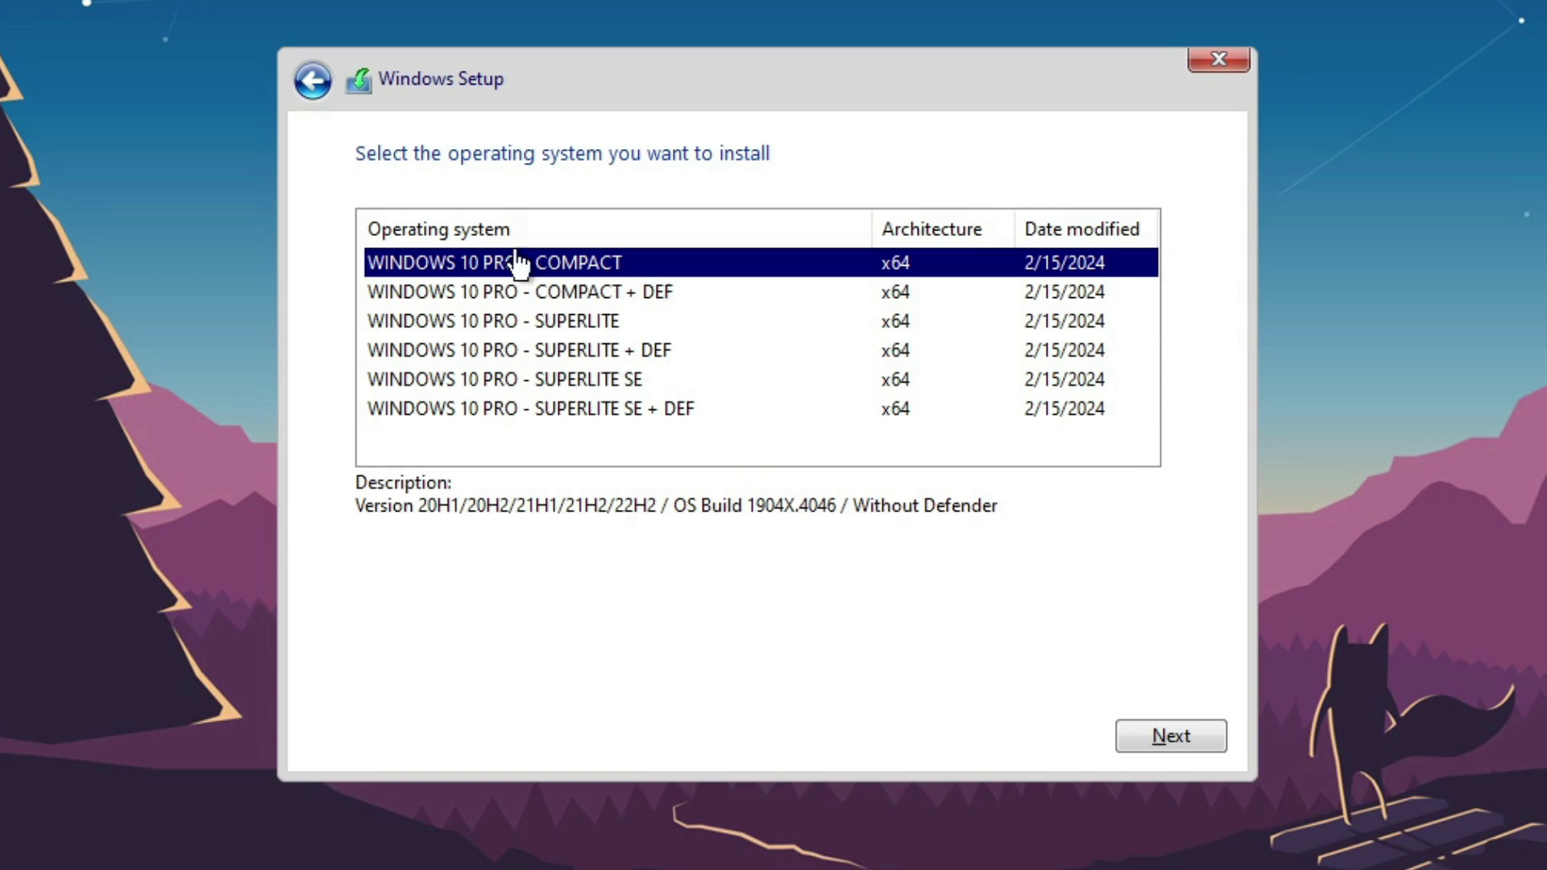
Step: Compare the descriptions of the listed Windows 10 Pro editions and choose WINDOWS 10 PRO - SUPERLITE SE for installation
click(602, 294)
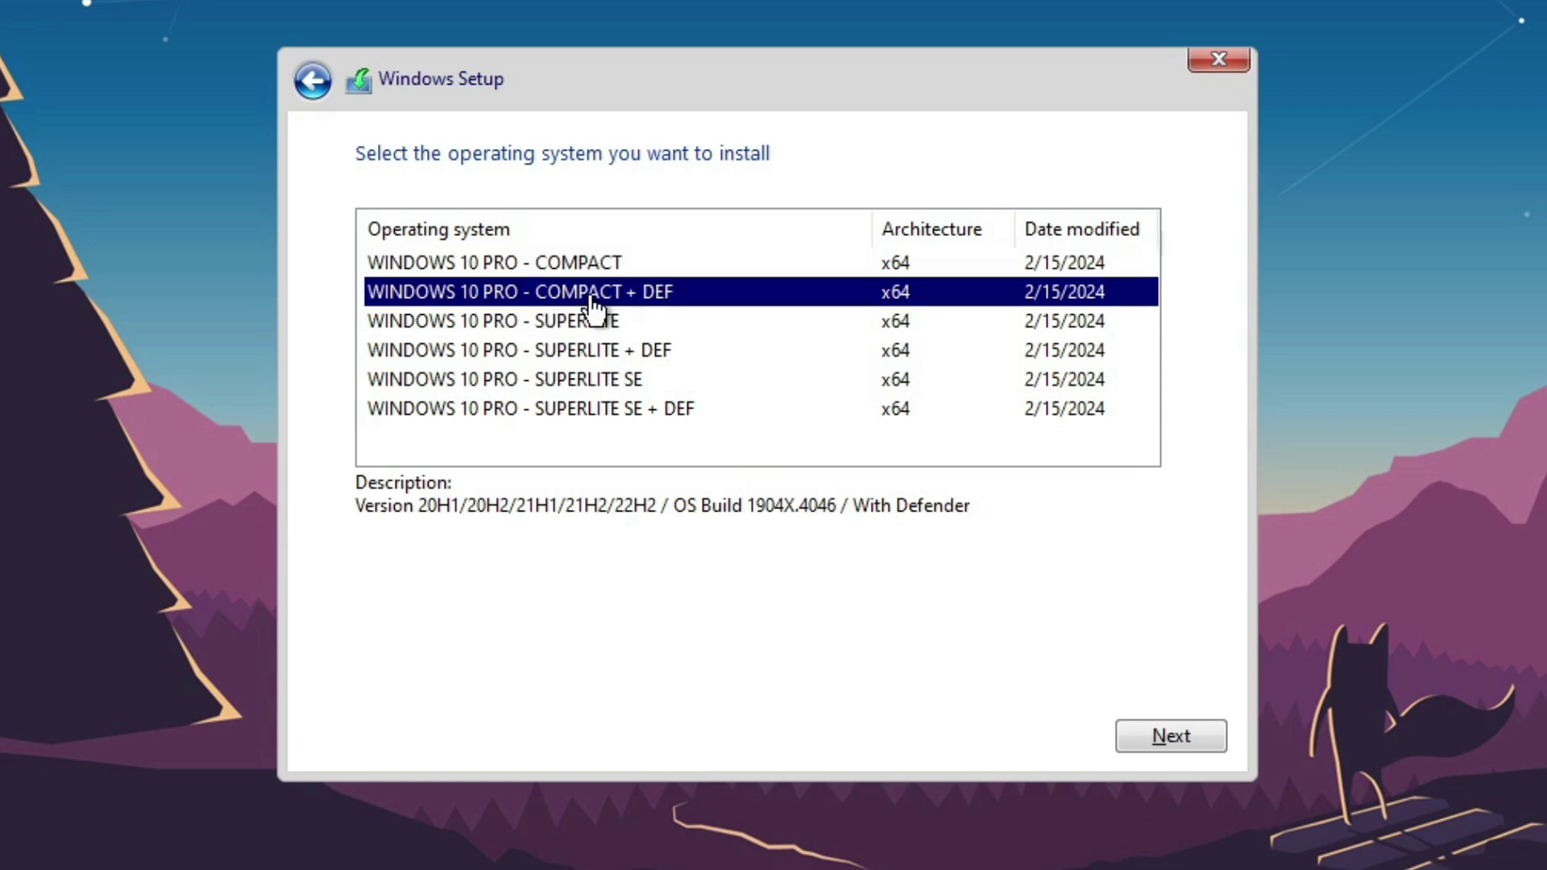
click(606, 321)
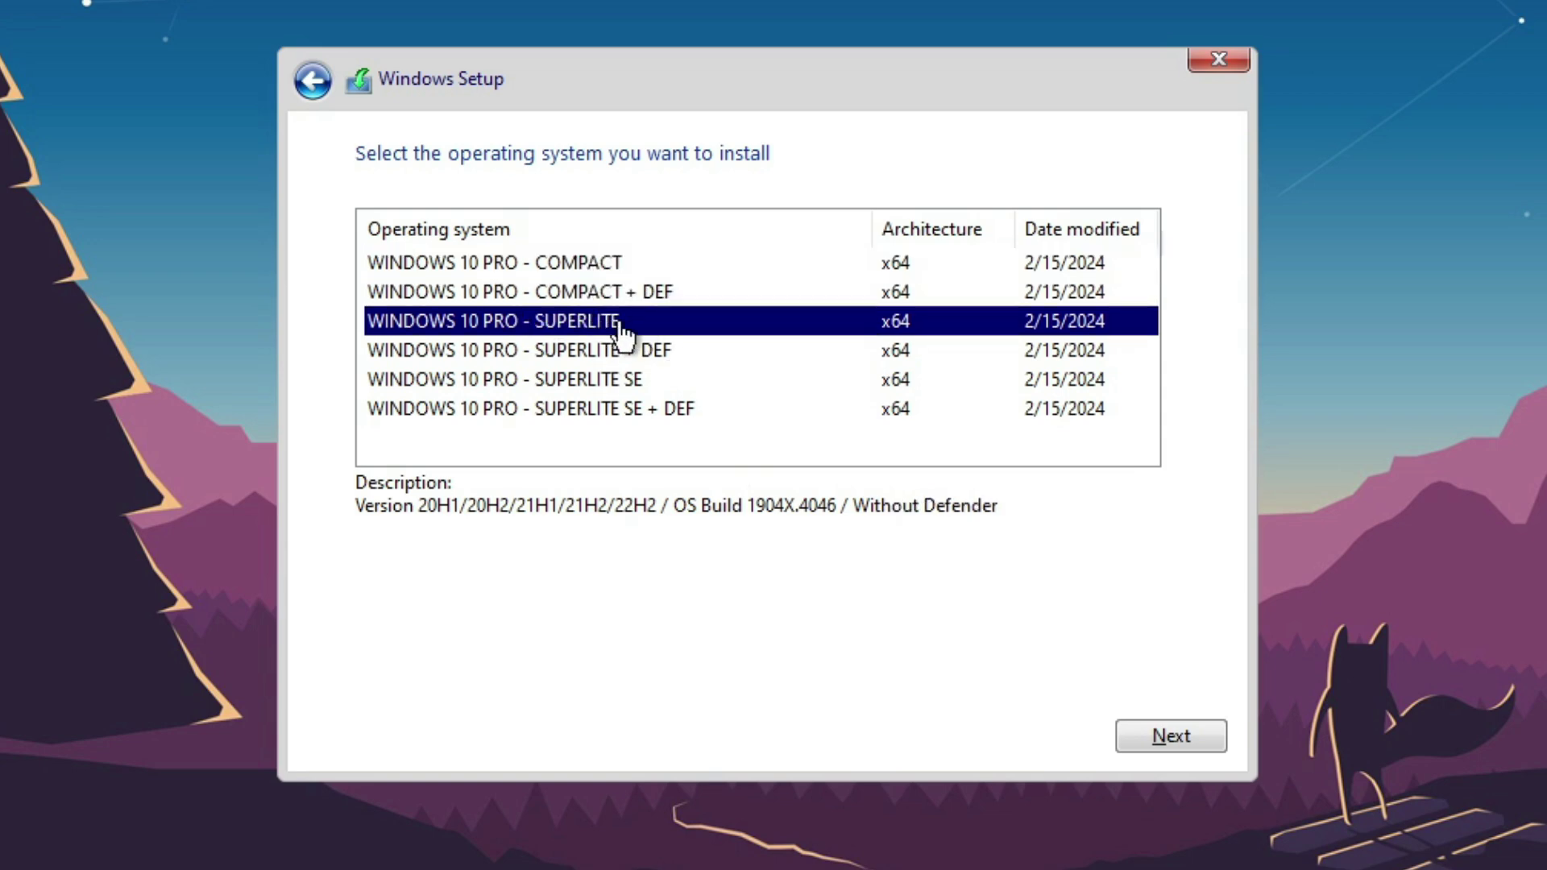
click(594, 351)
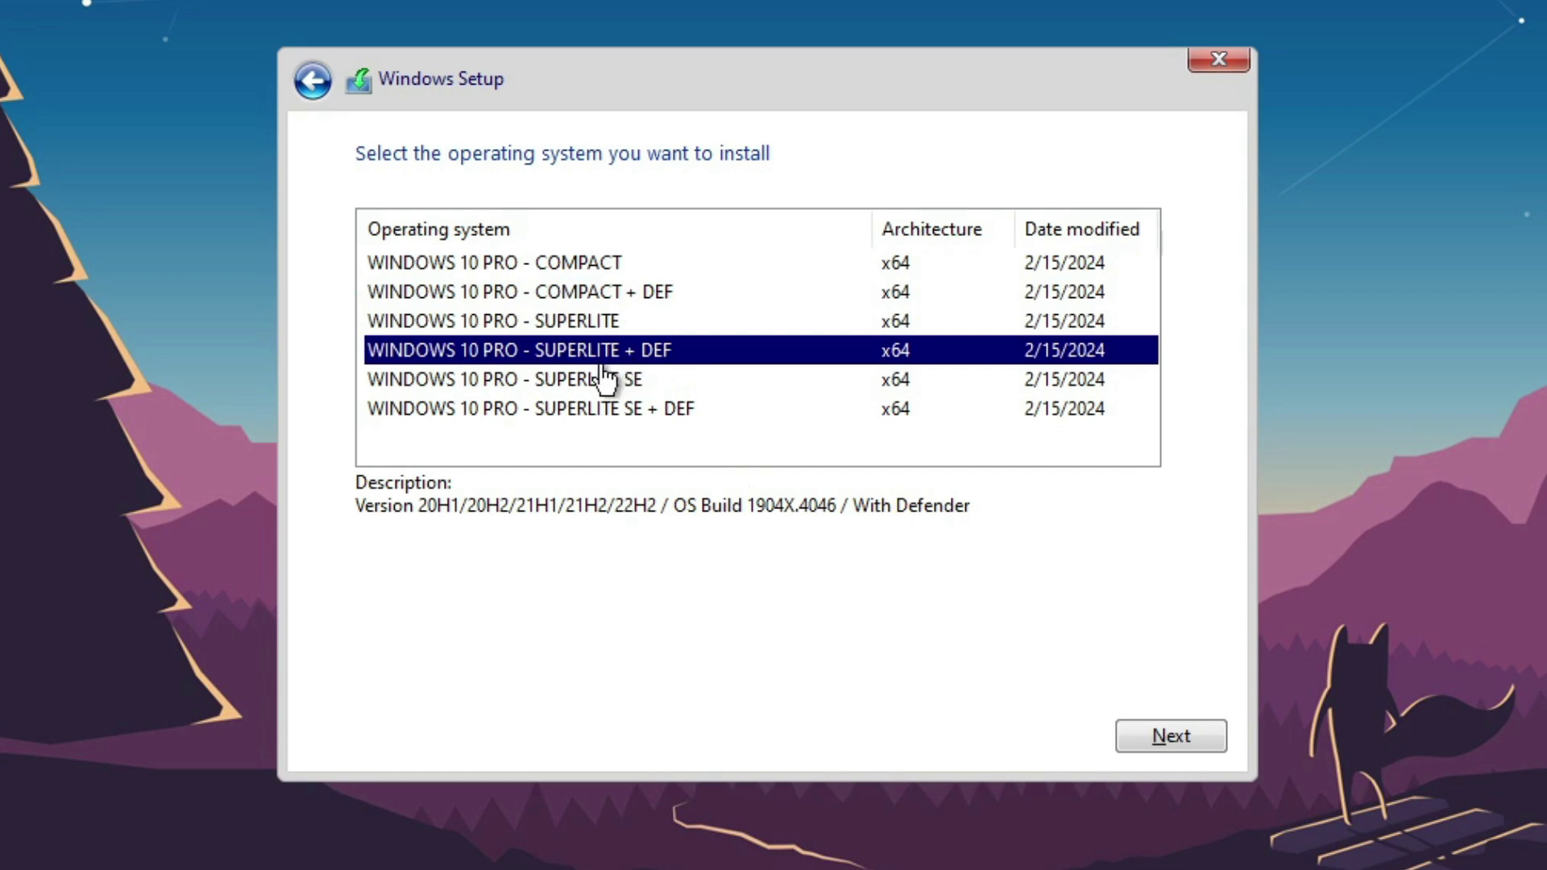
click(603, 377)
click(615, 411)
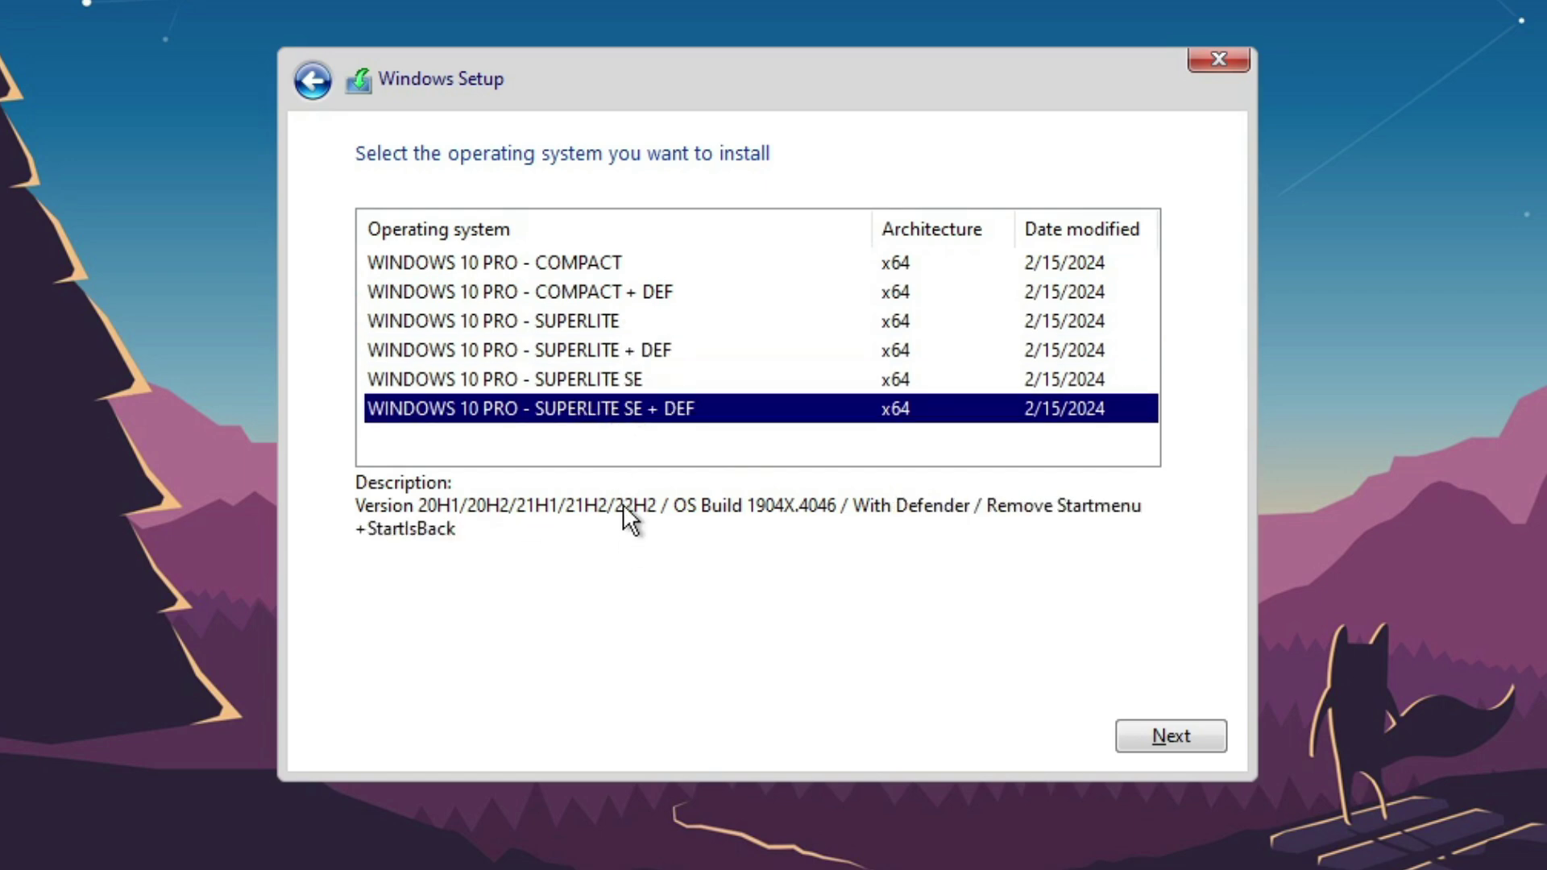
click(598, 381)
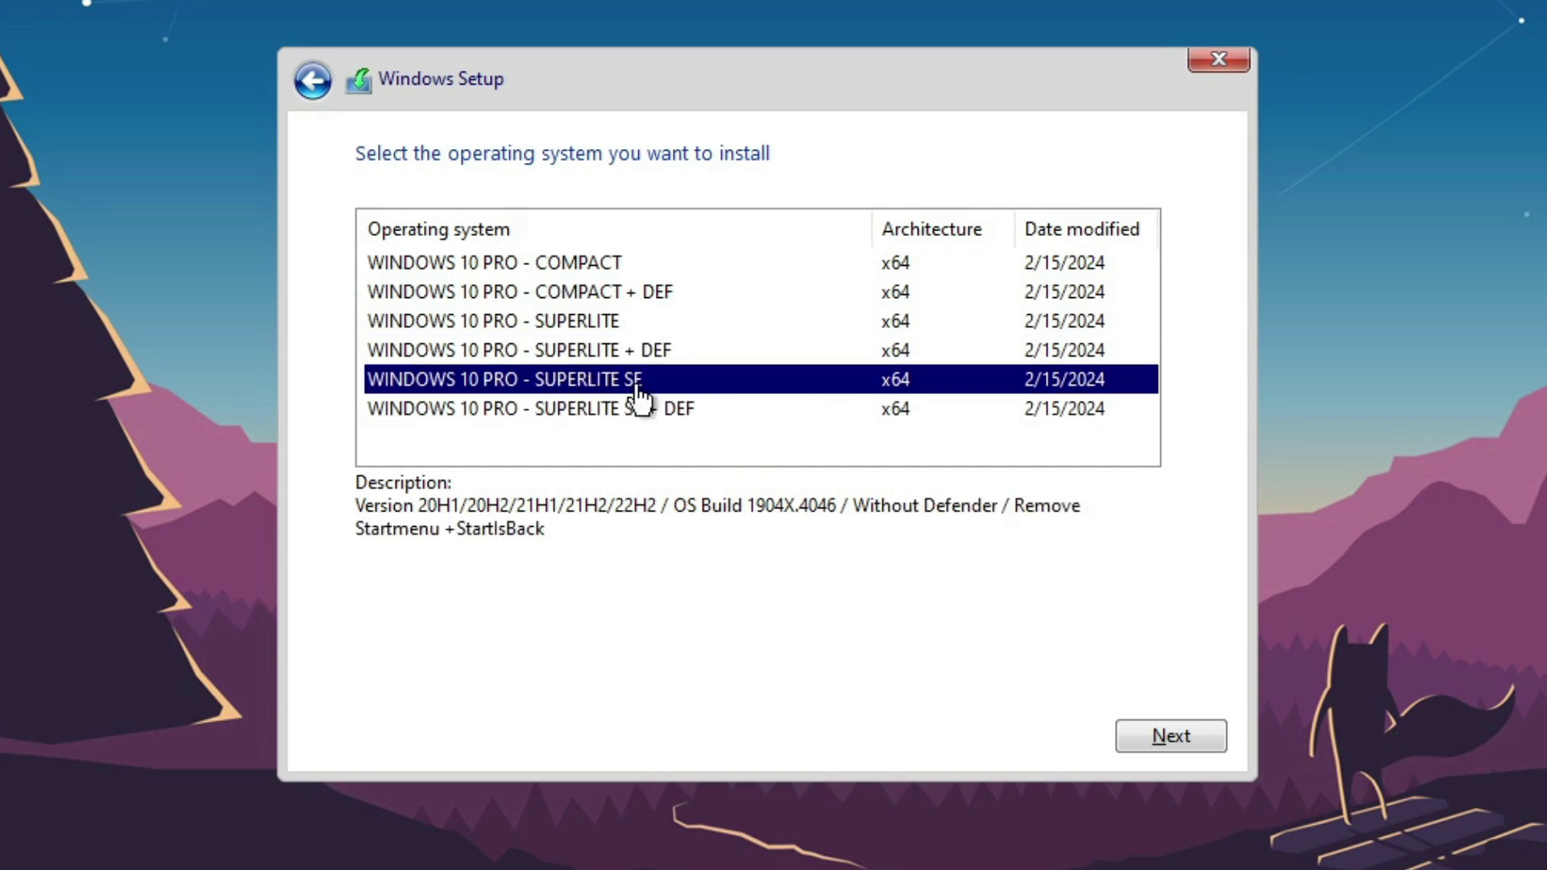
click(1176, 735)
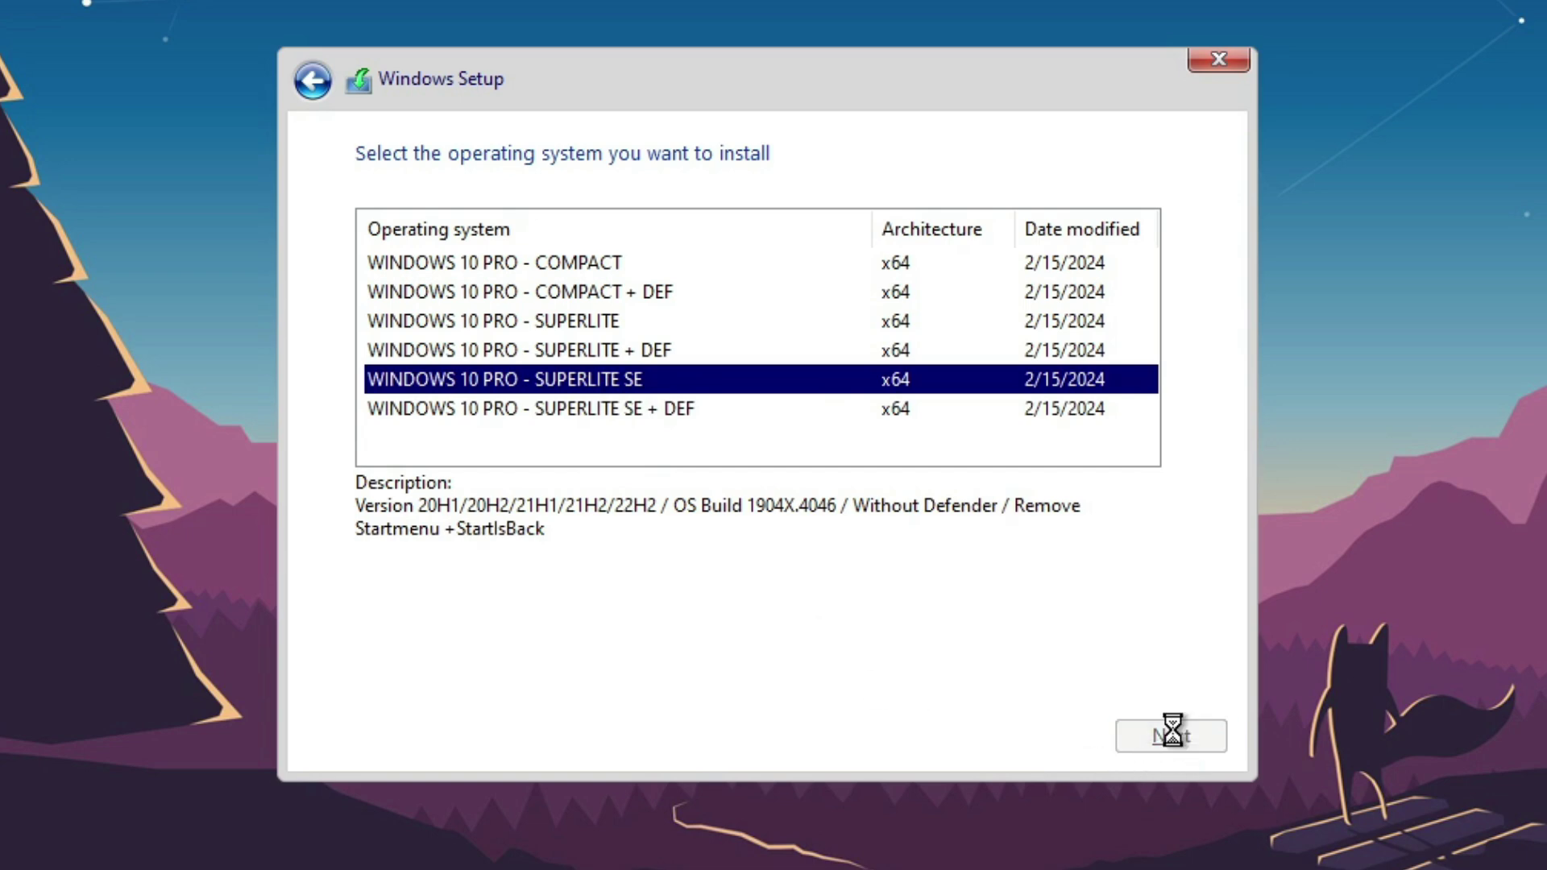
Step: Accept the license terms and start a custom installation of Windows only
click(447, 667)
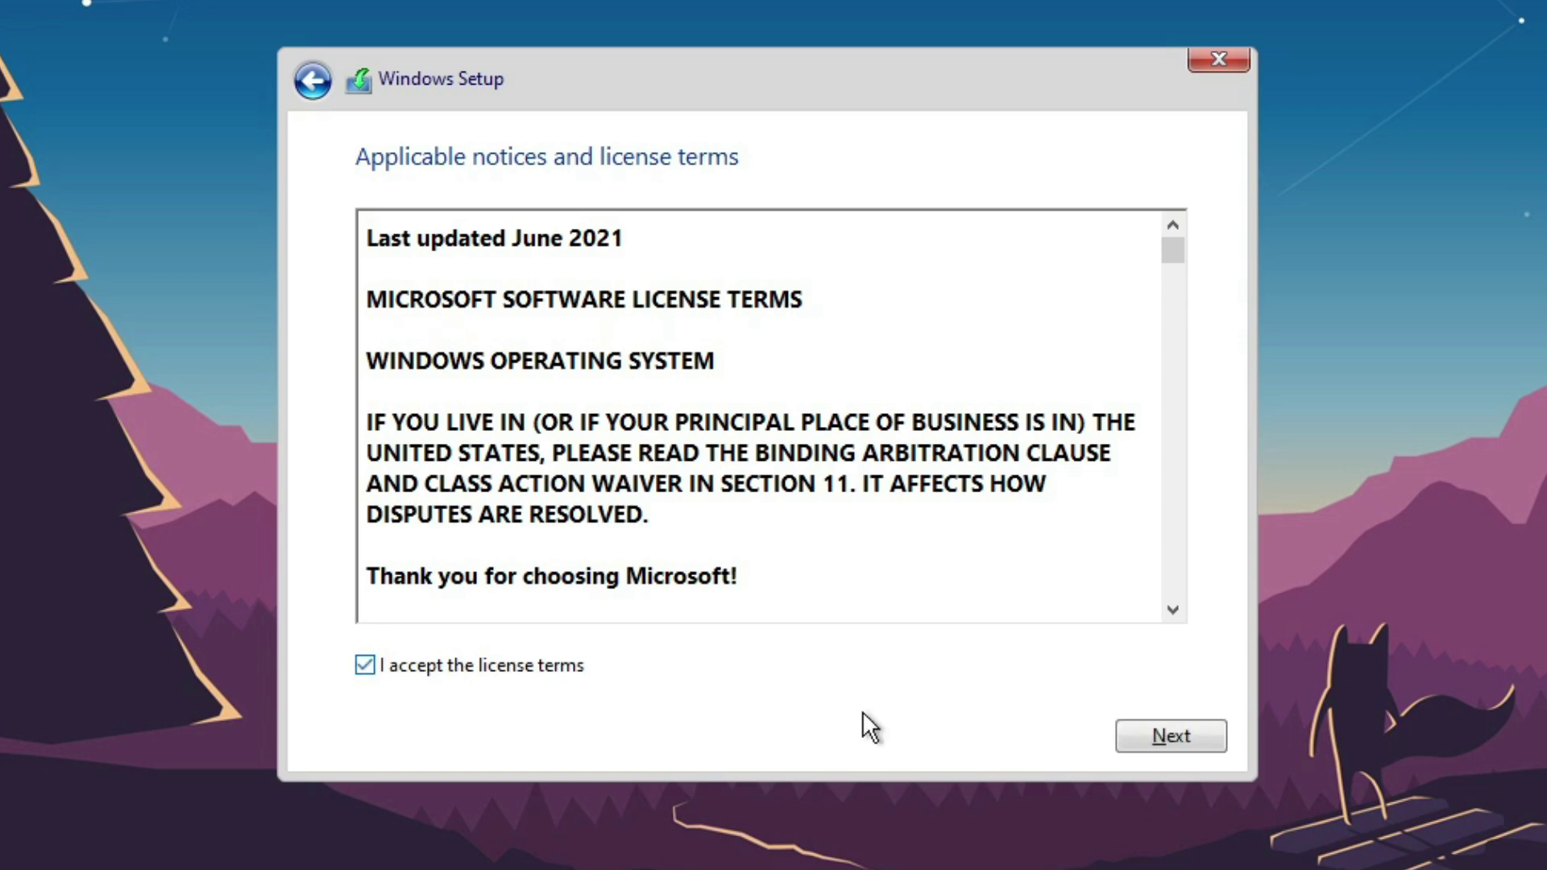
click(1137, 731)
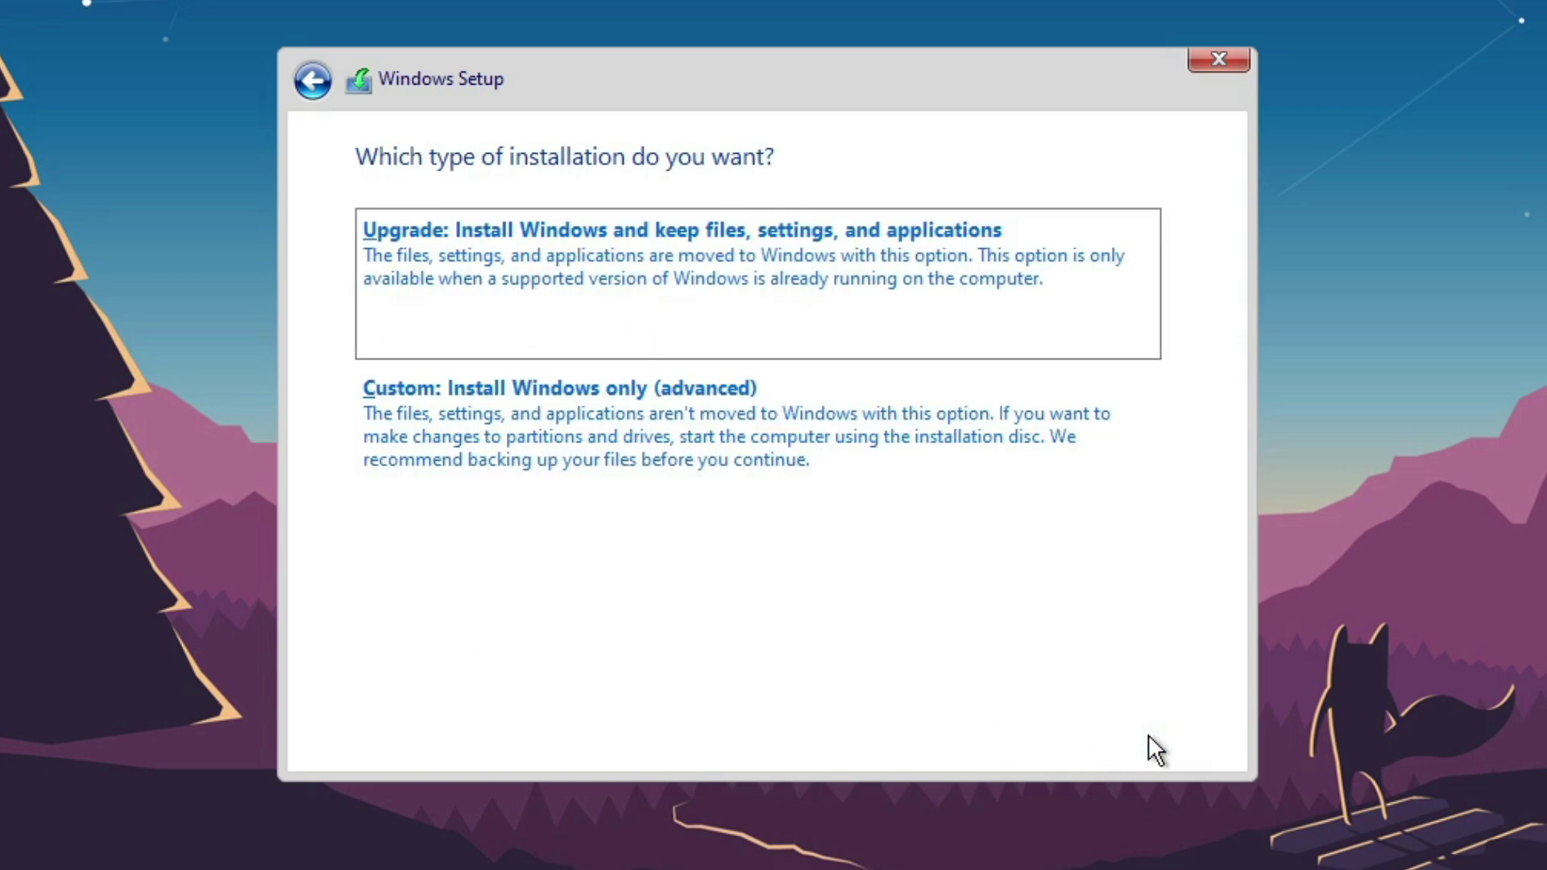
click(713, 454)
click(1189, 739)
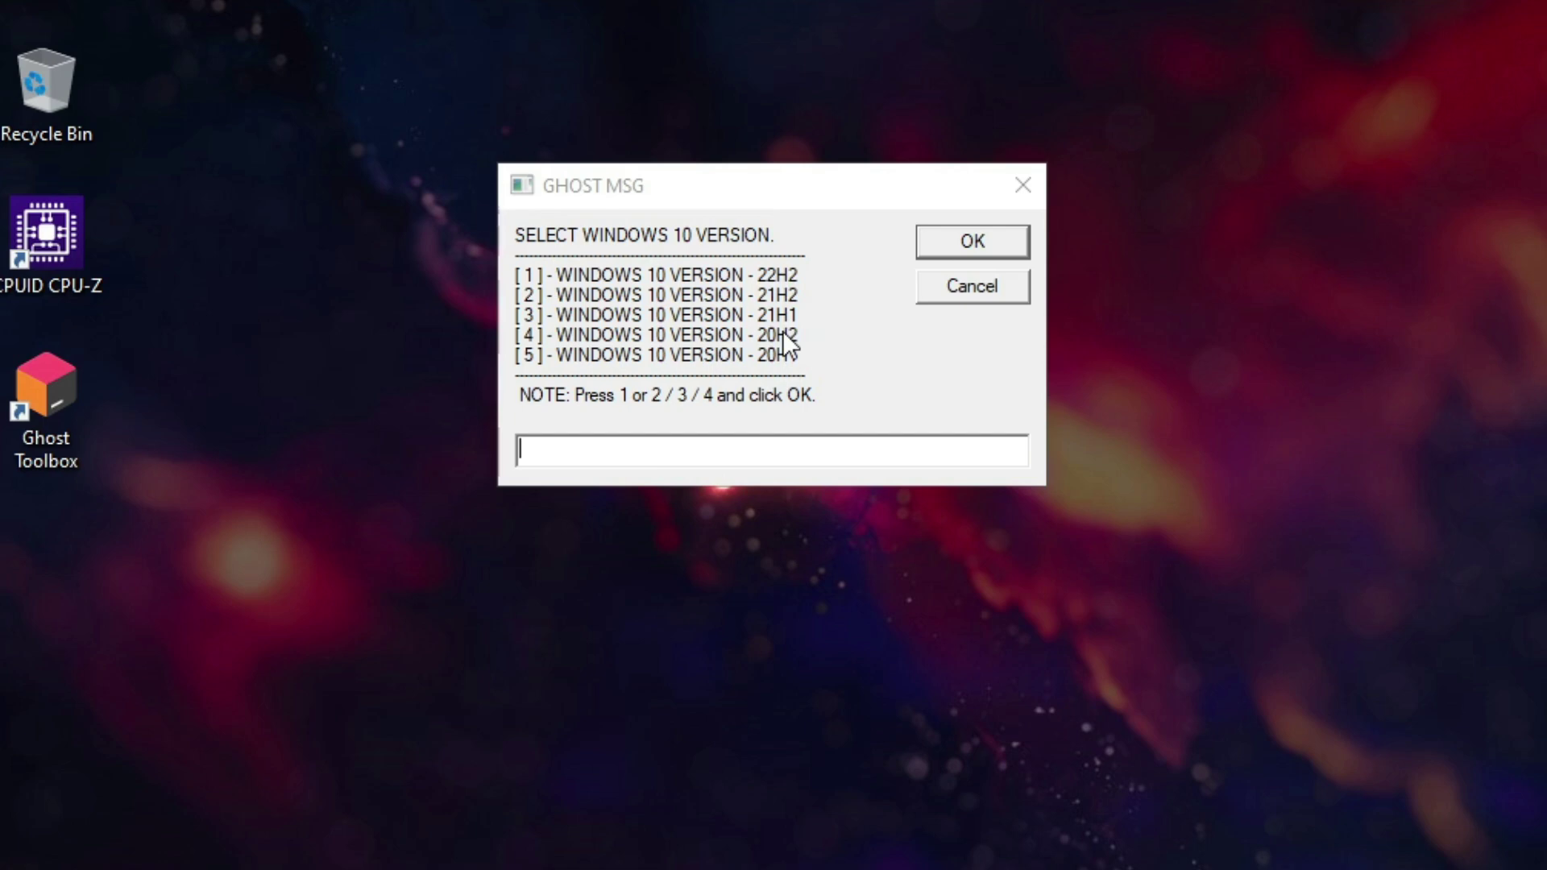
Step: Choose option 1, Windows 10 version 22H2, in the version prompt and accept the required restart
click(567, 451)
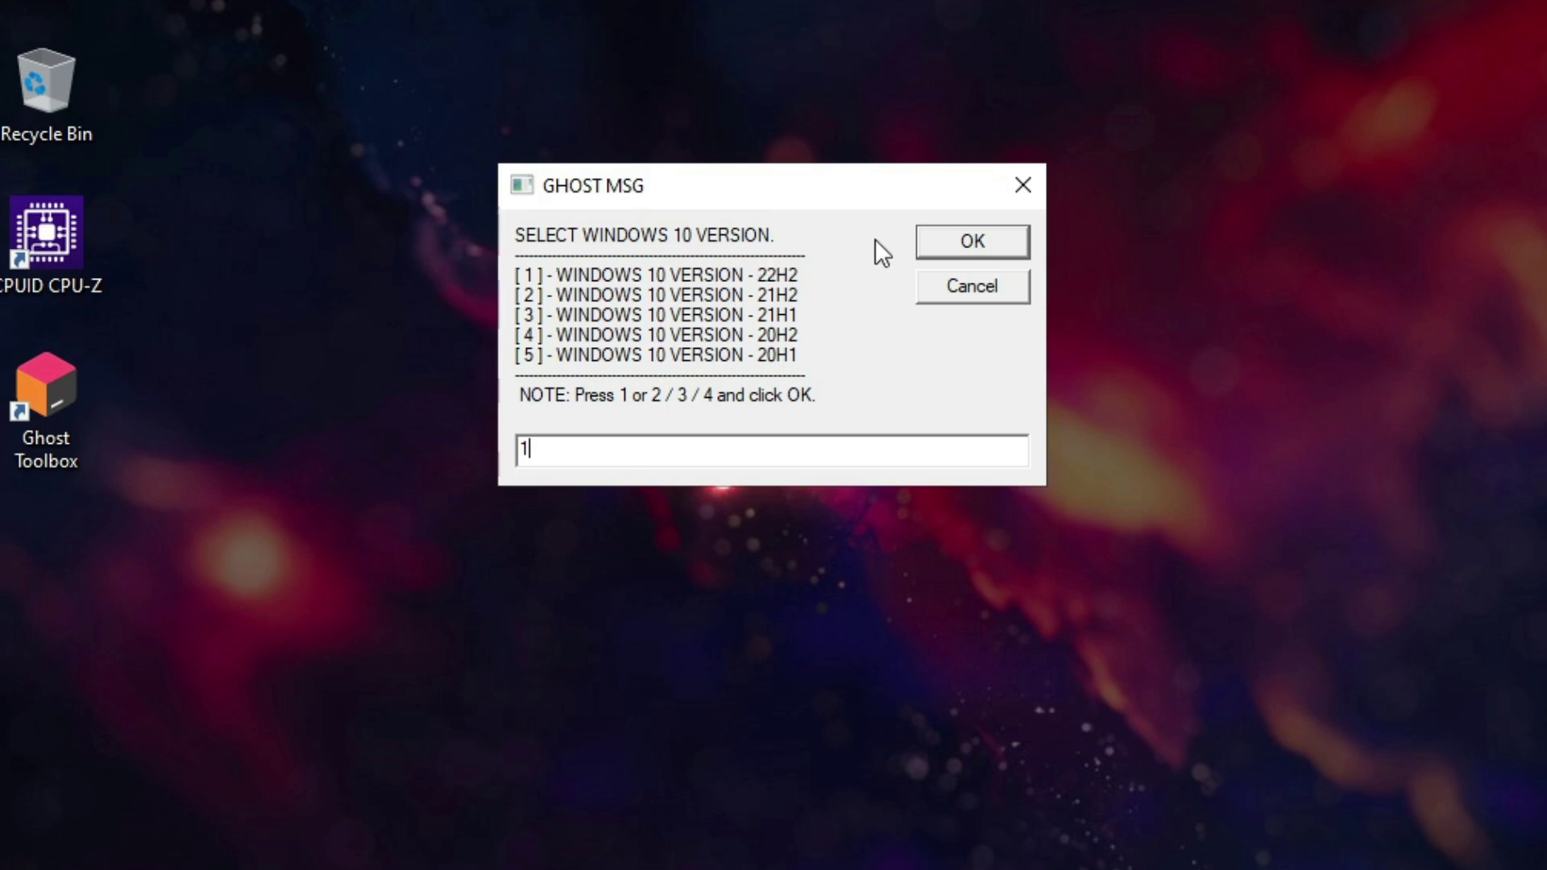
click(996, 246)
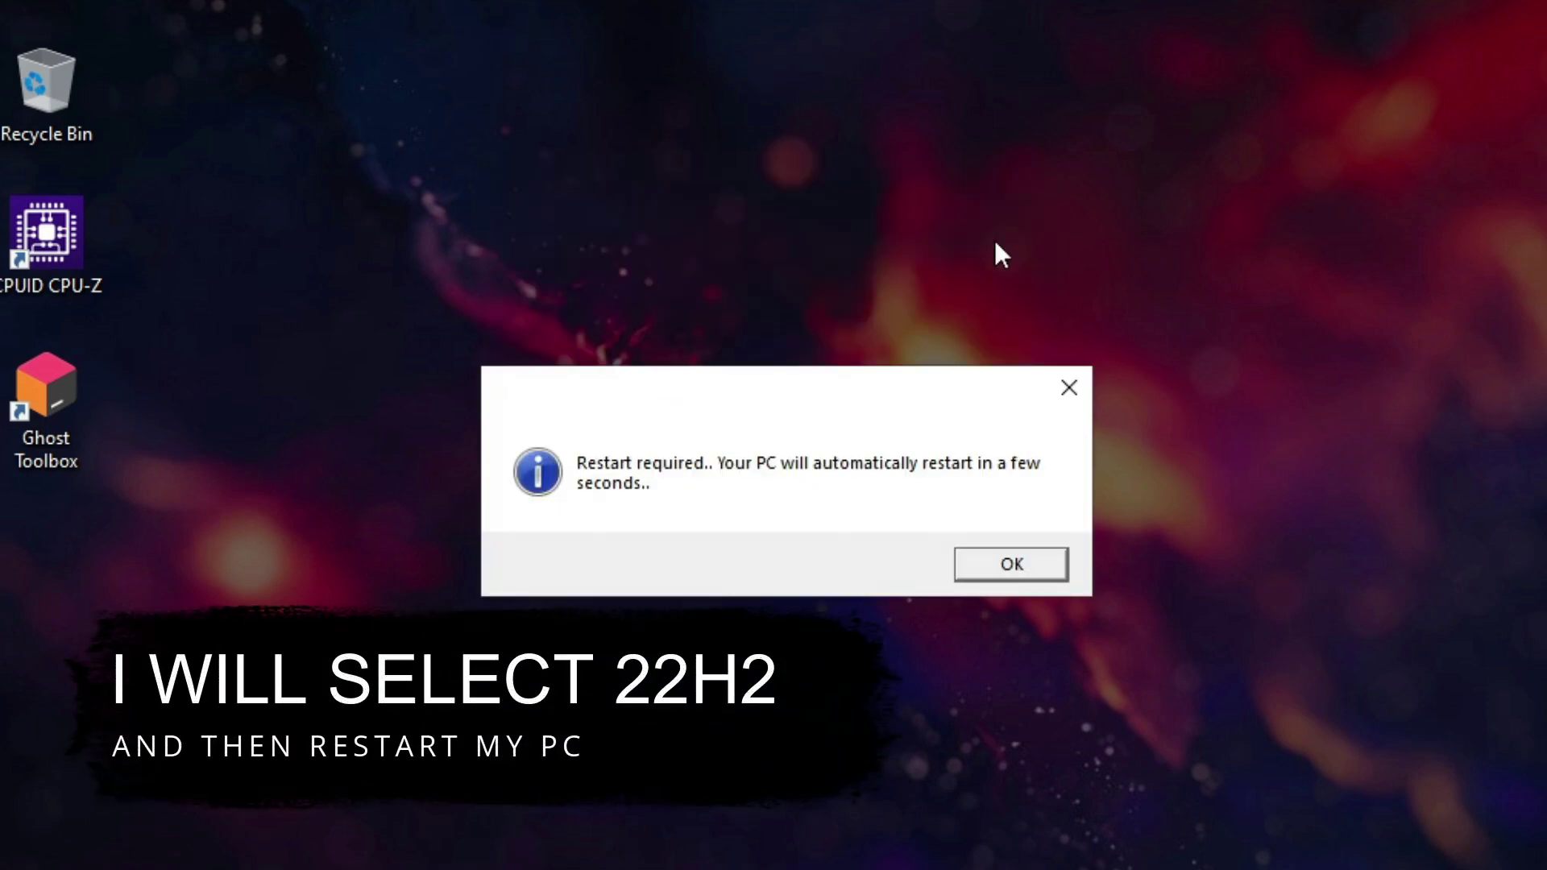
click(1008, 562)
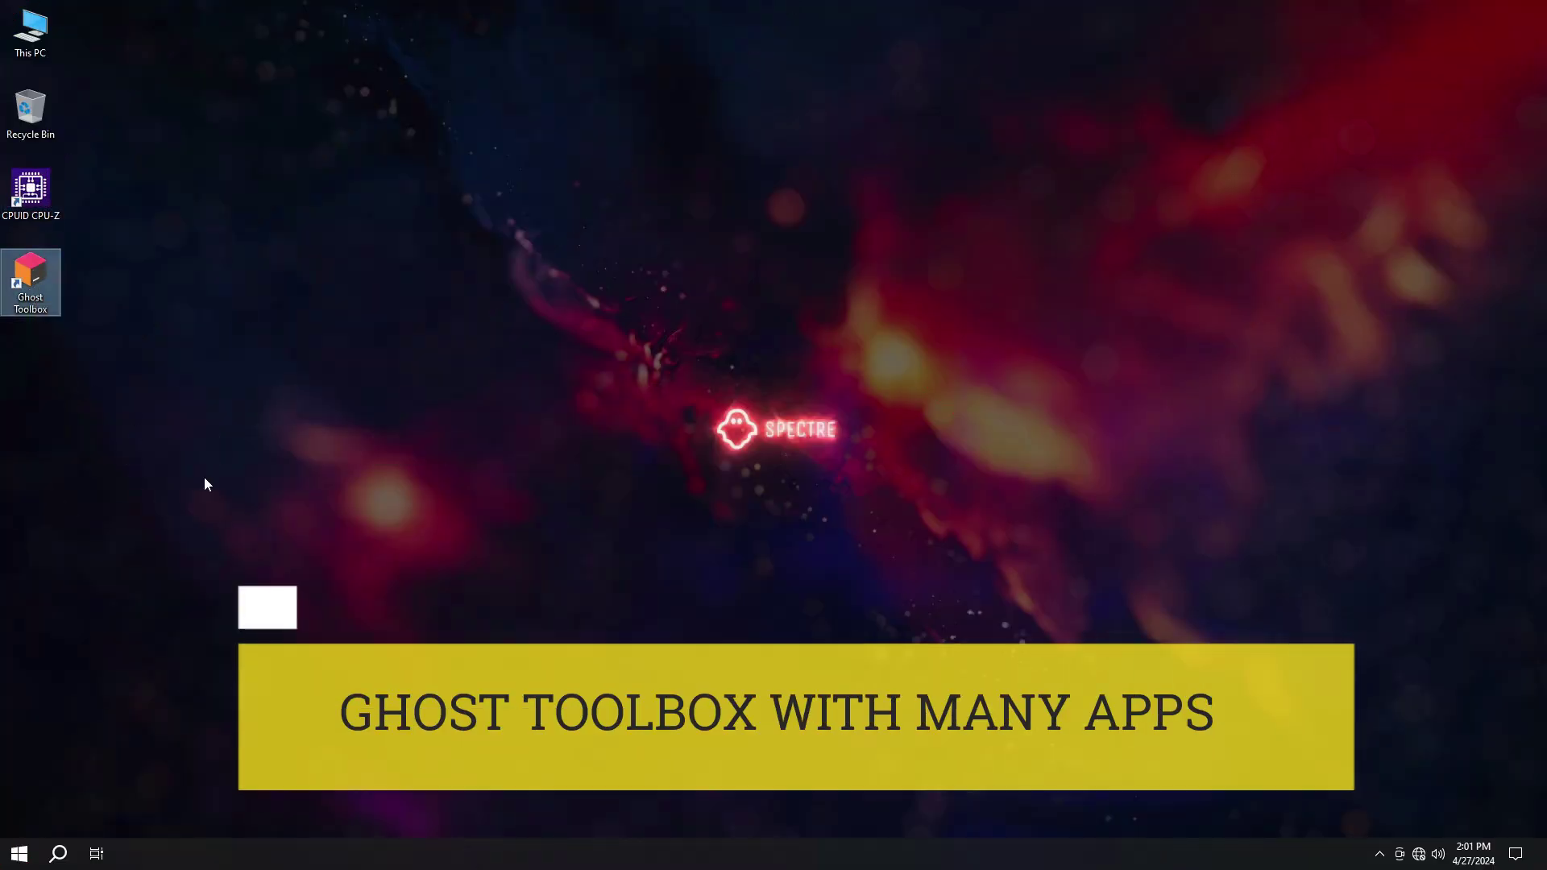
Step: Run winver to check the installed Windows version and build, and close the About Windows window
click(18, 854)
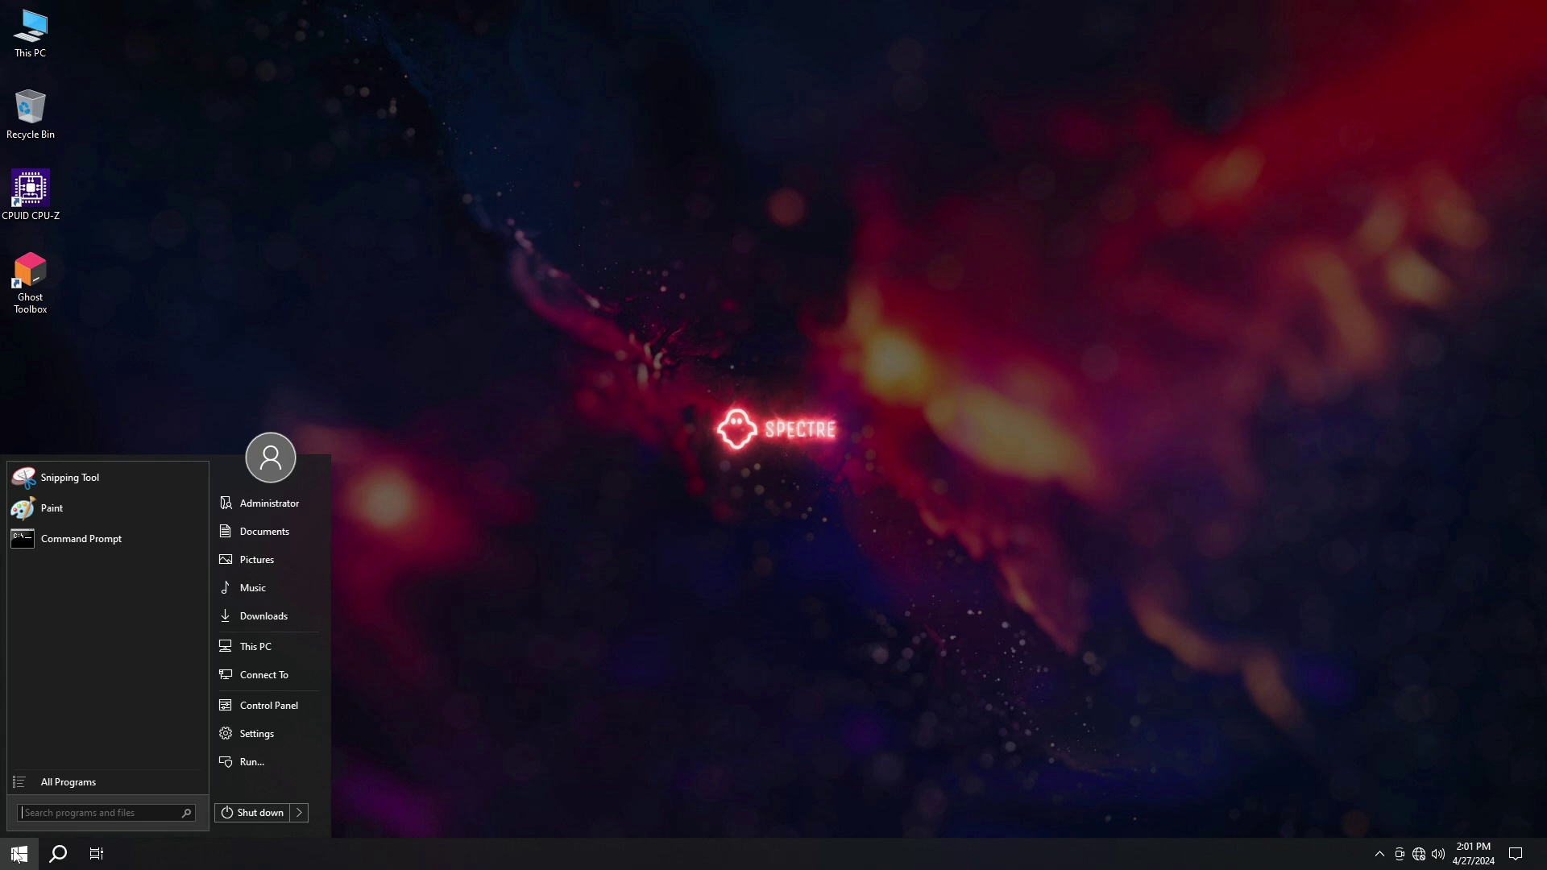
text(winver)
key(Return)
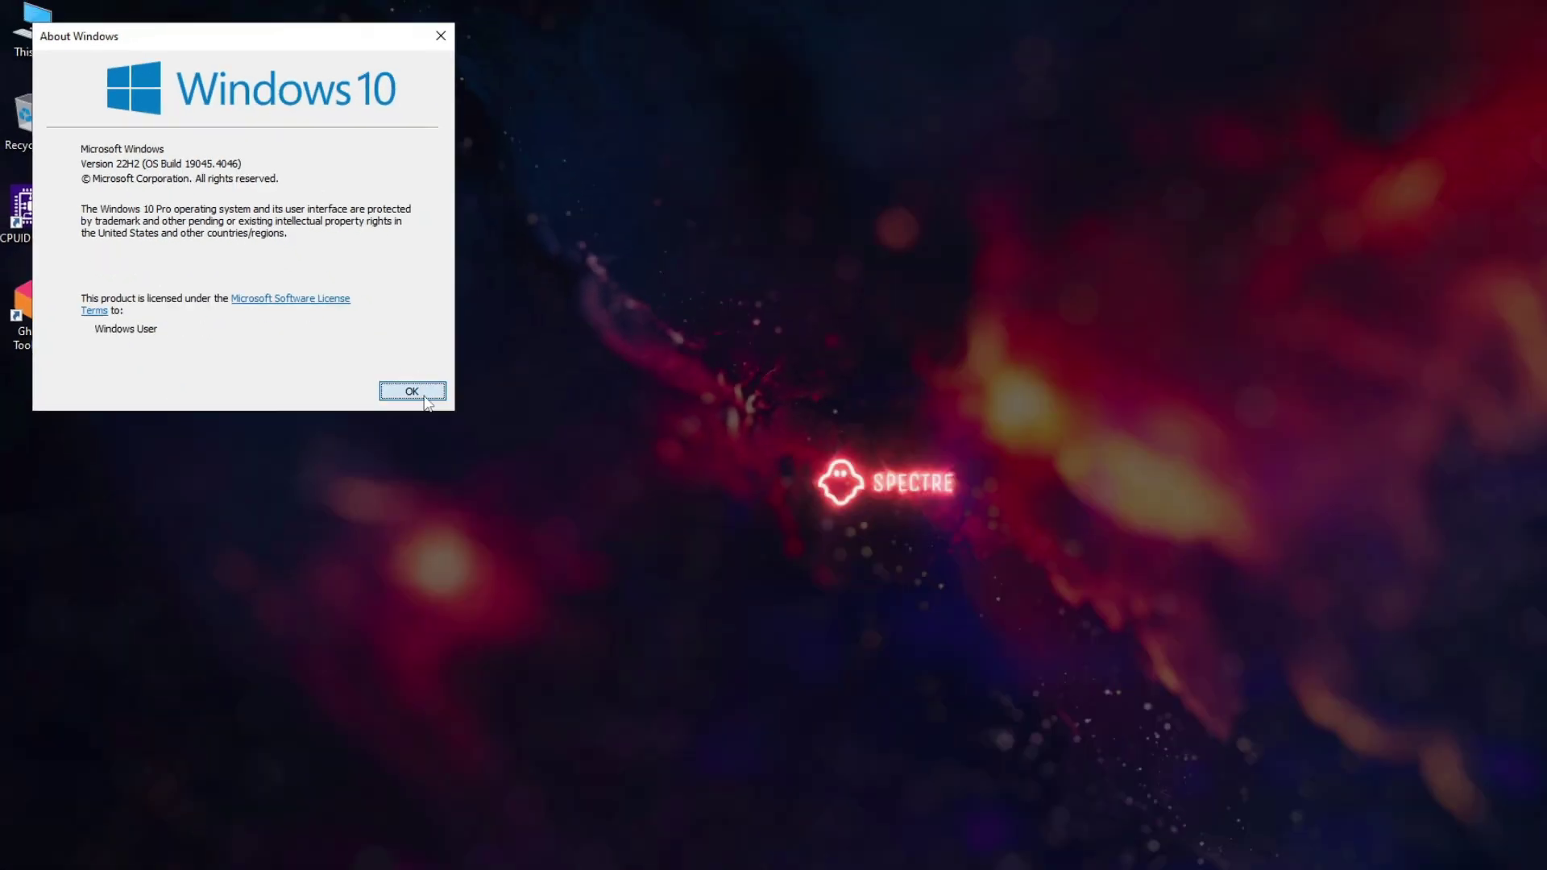
click(903, 778)
Step: Examine the background processes and the CPU and memory performance in Task Manager's detailed view, and close it
right_click(834, 852)
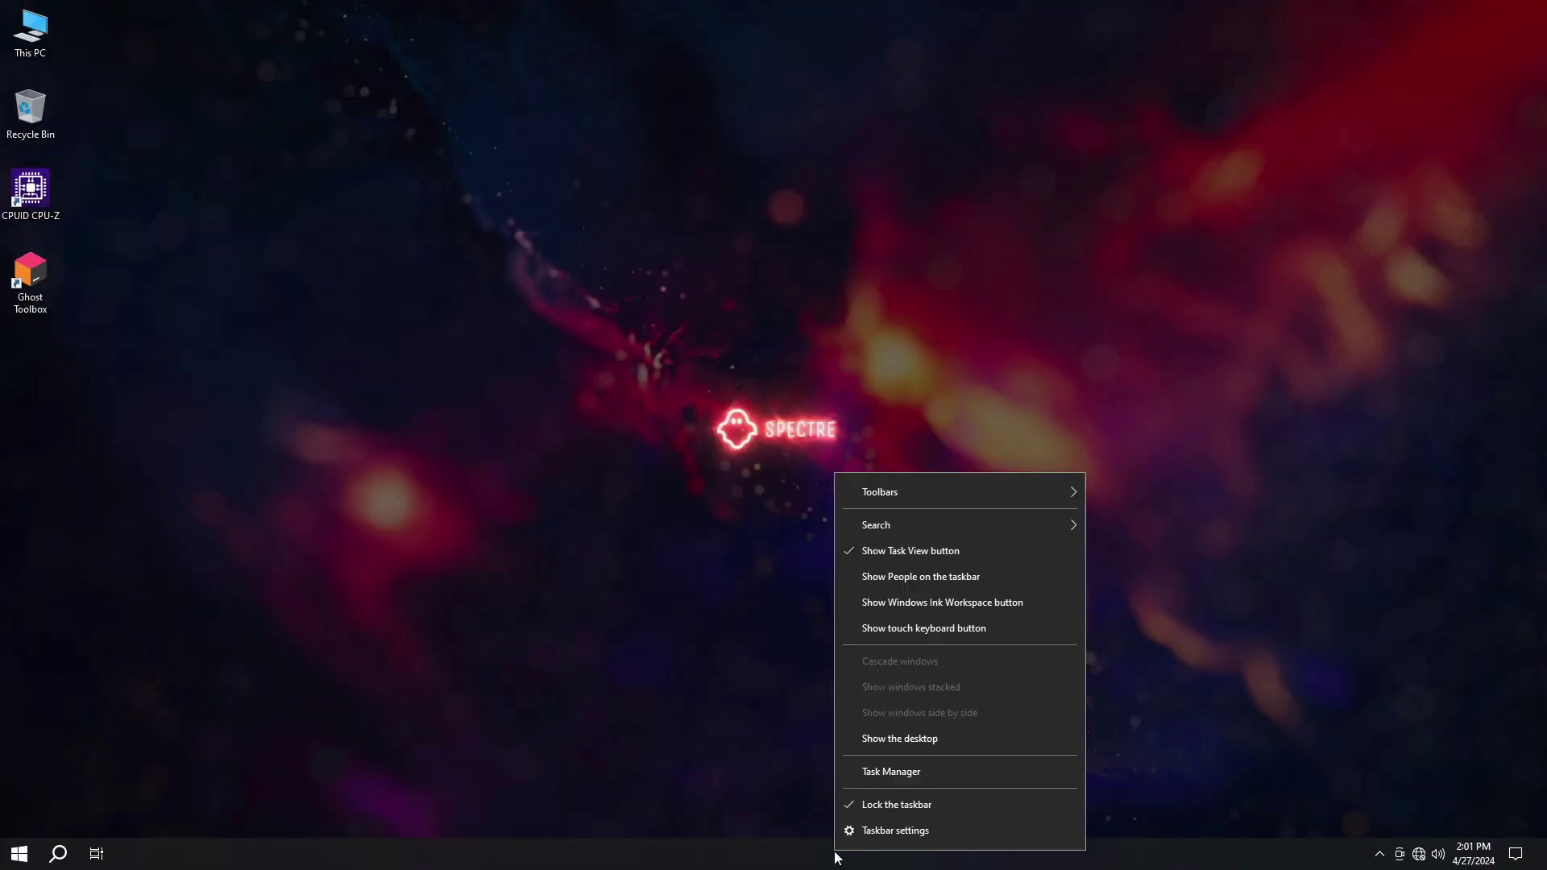
click(888, 776)
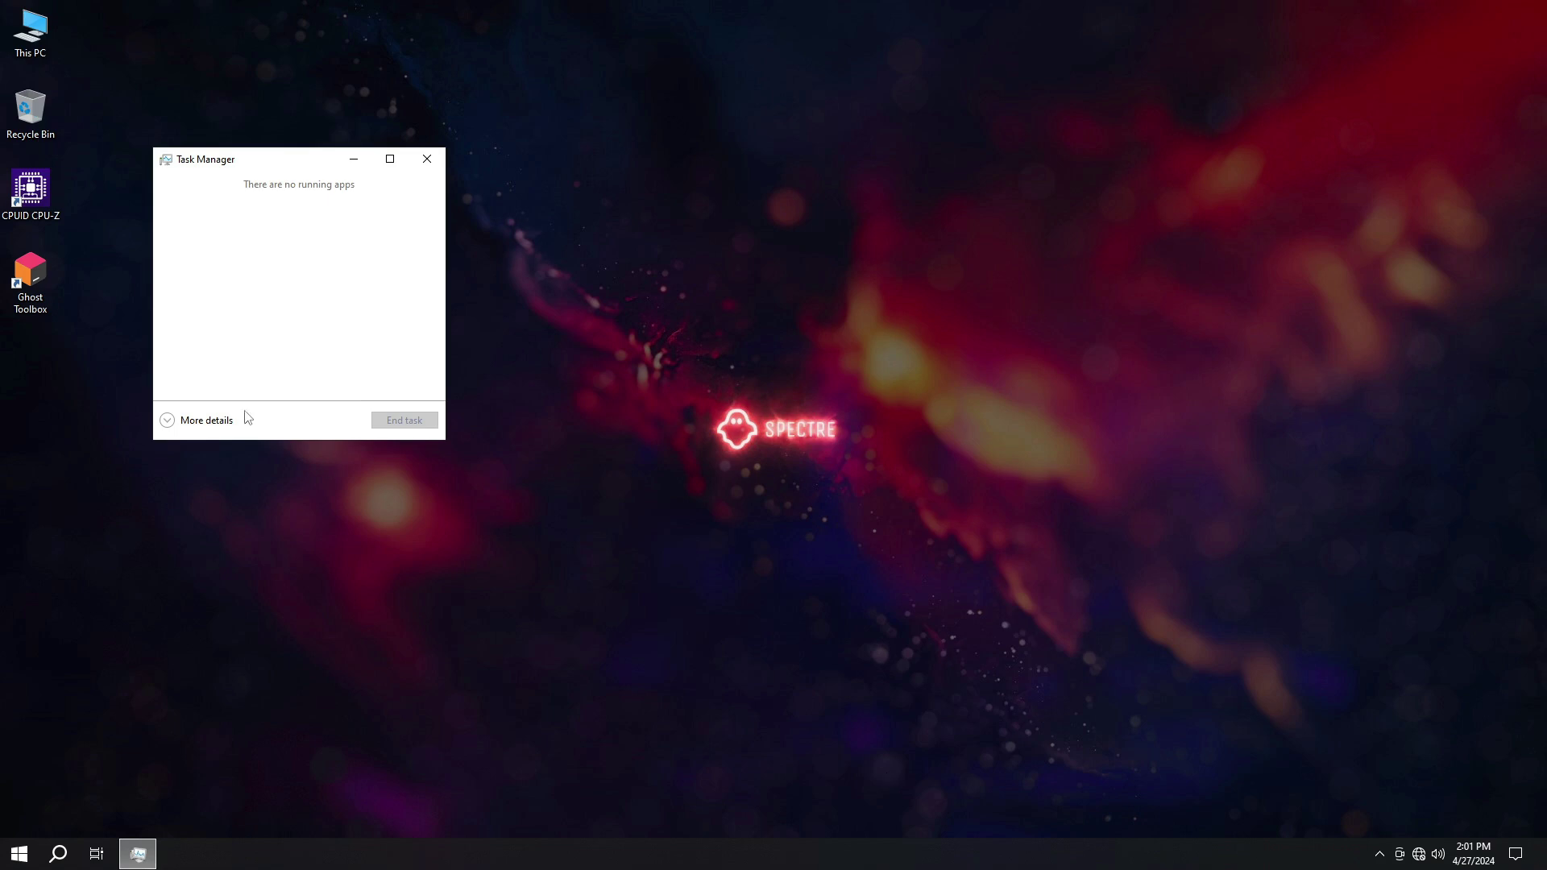
click(165, 422)
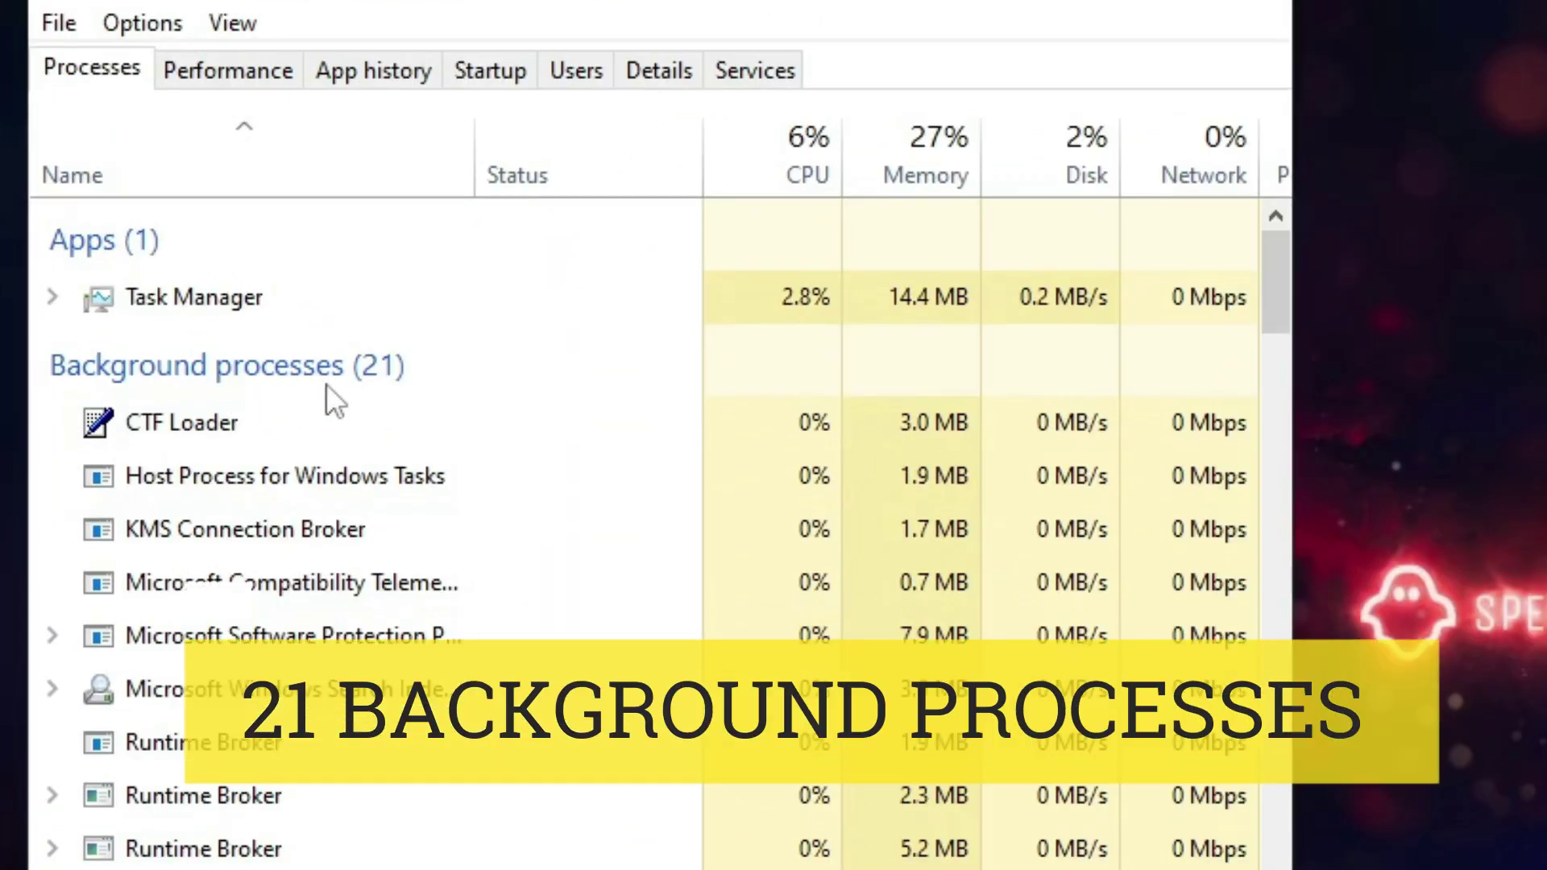
click(266, 76)
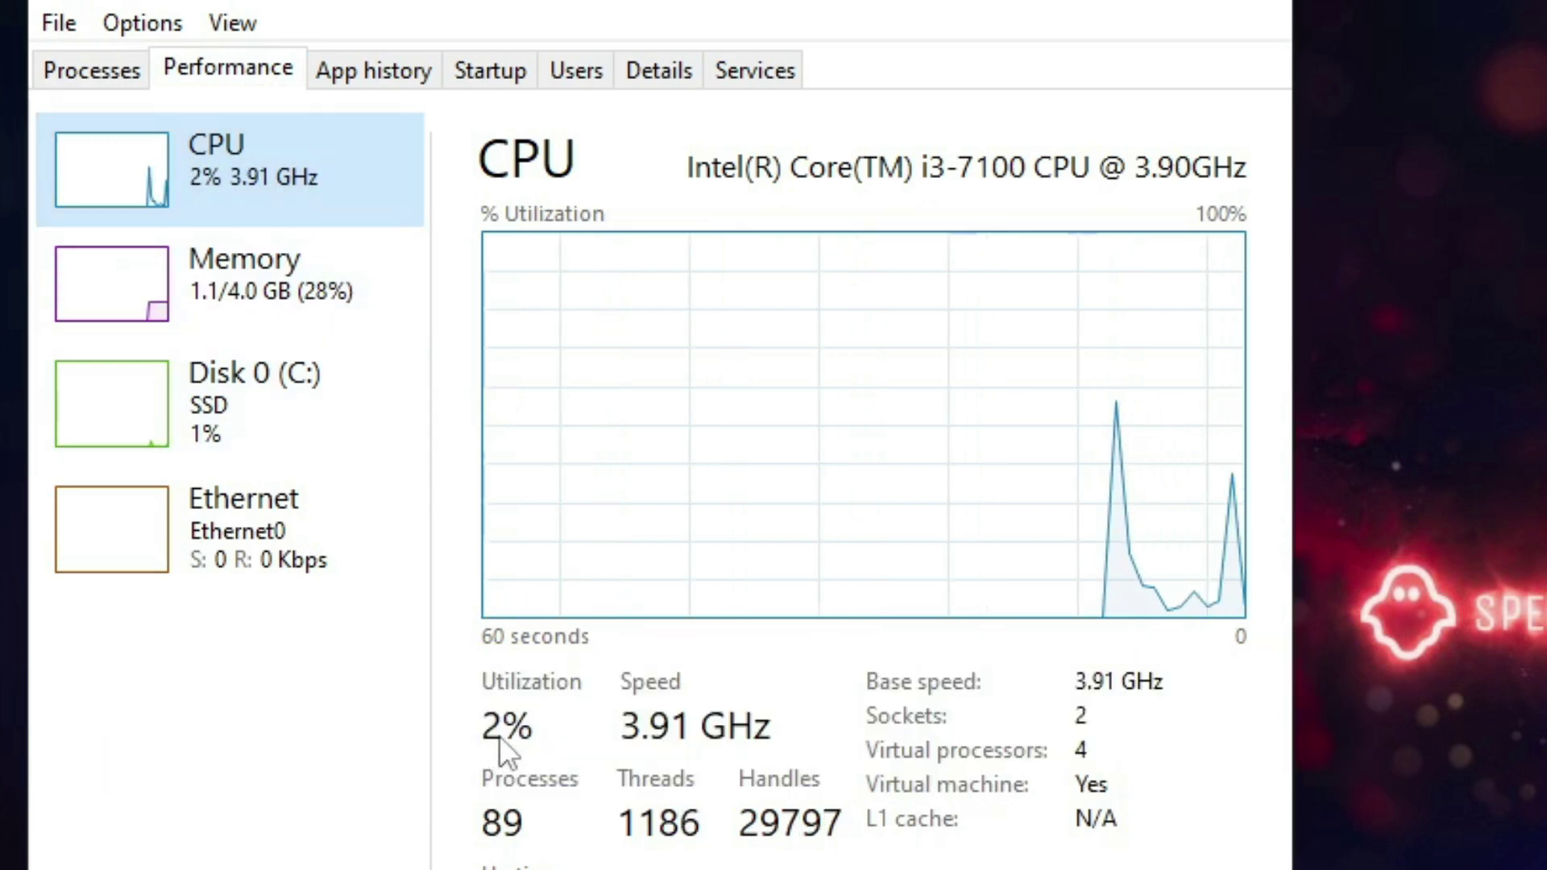
click(335, 290)
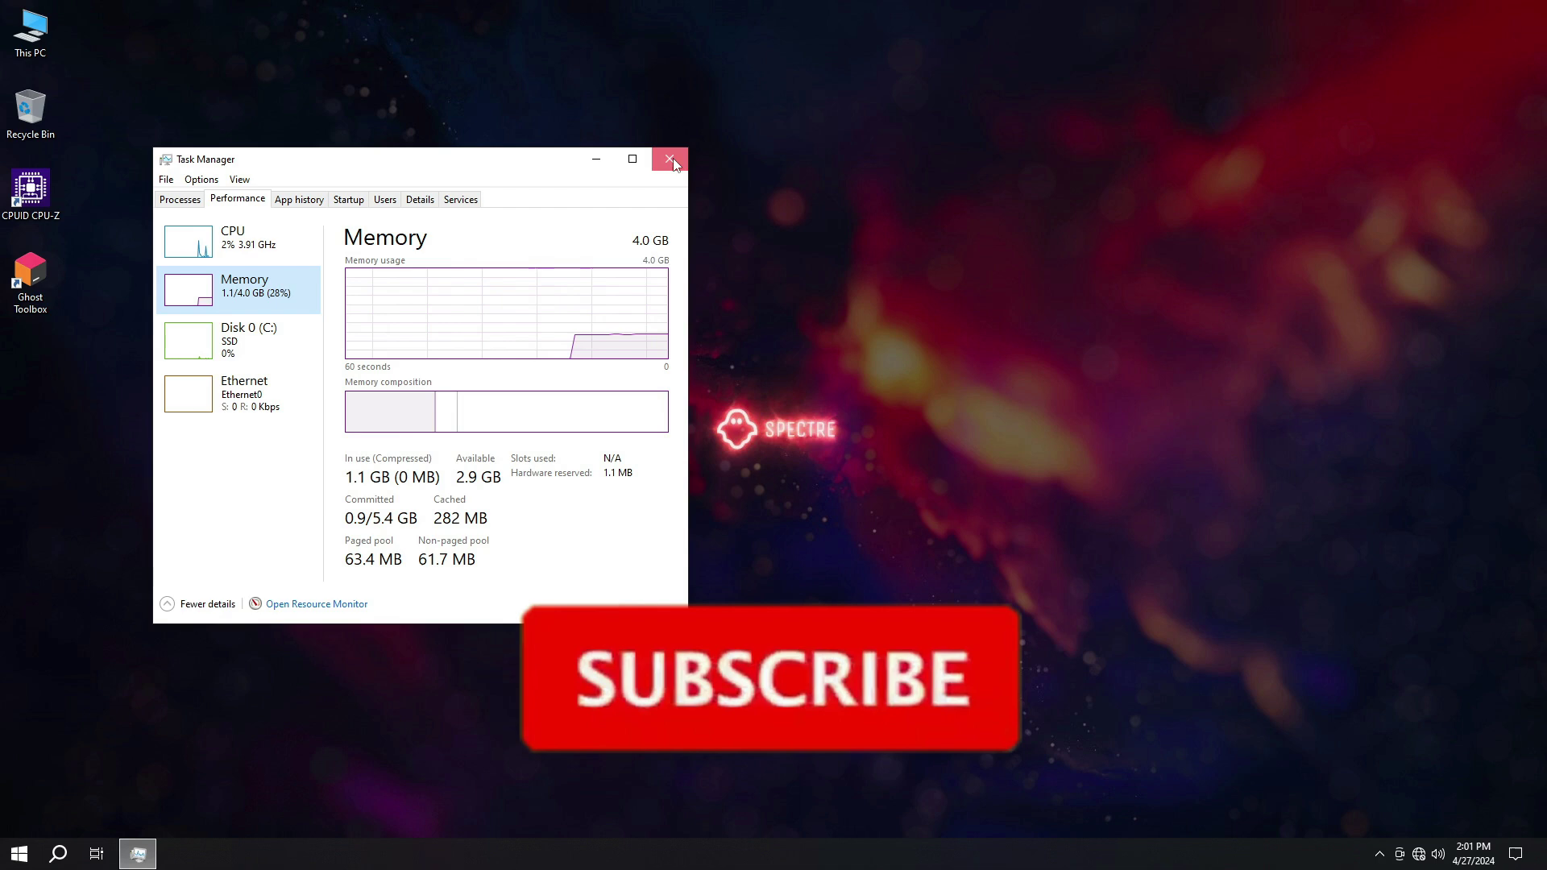
click(665, 161)
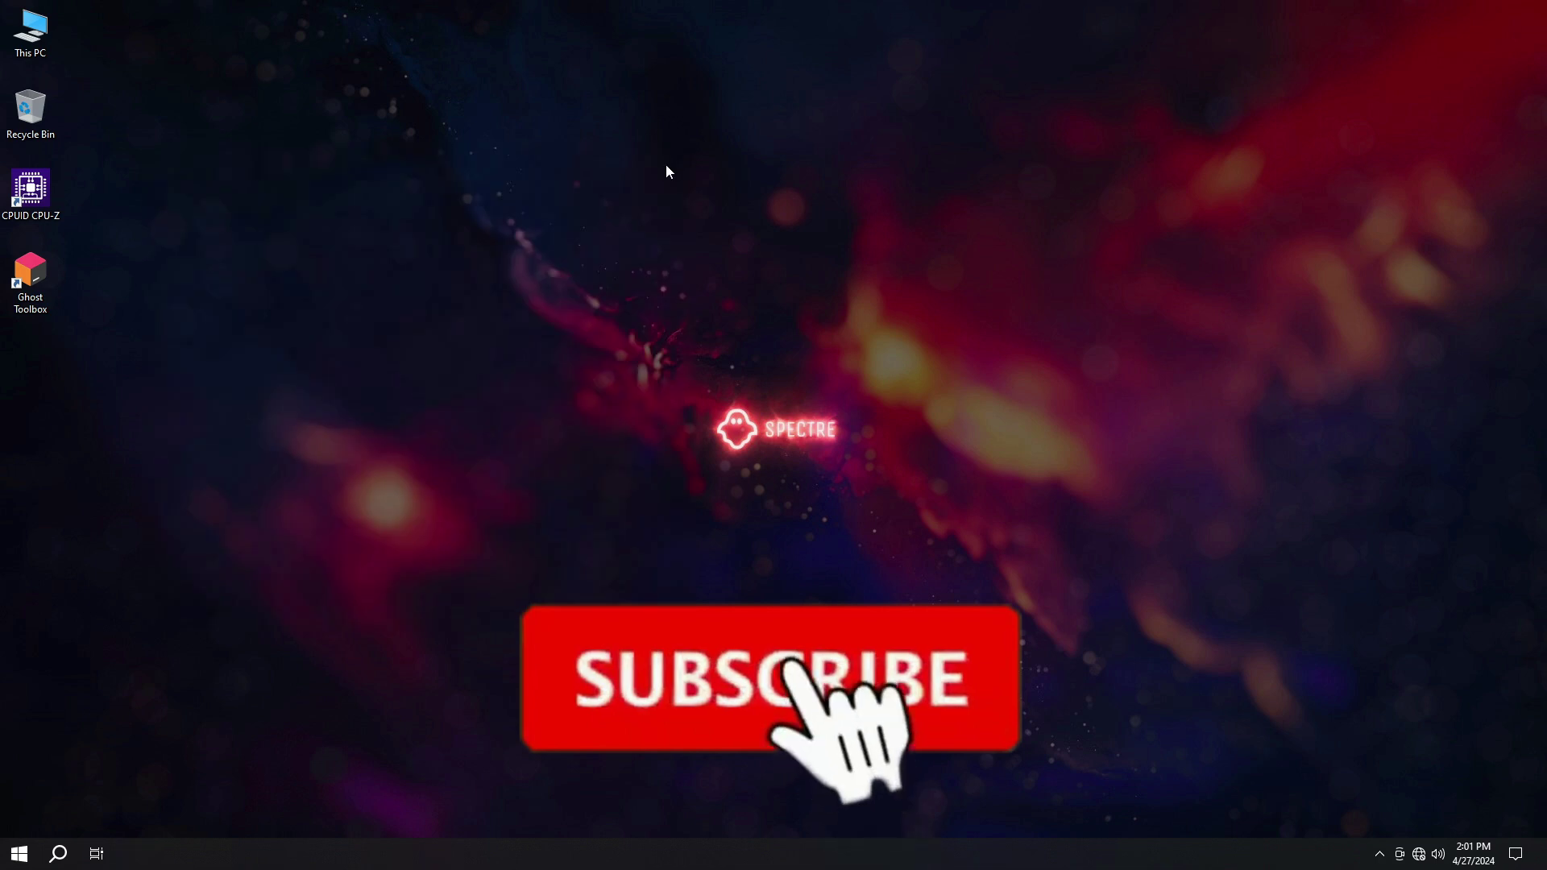
Step: Check the used and free space of Local Disk (C:) in its properties, and close the This PC window
double_click(29, 37)
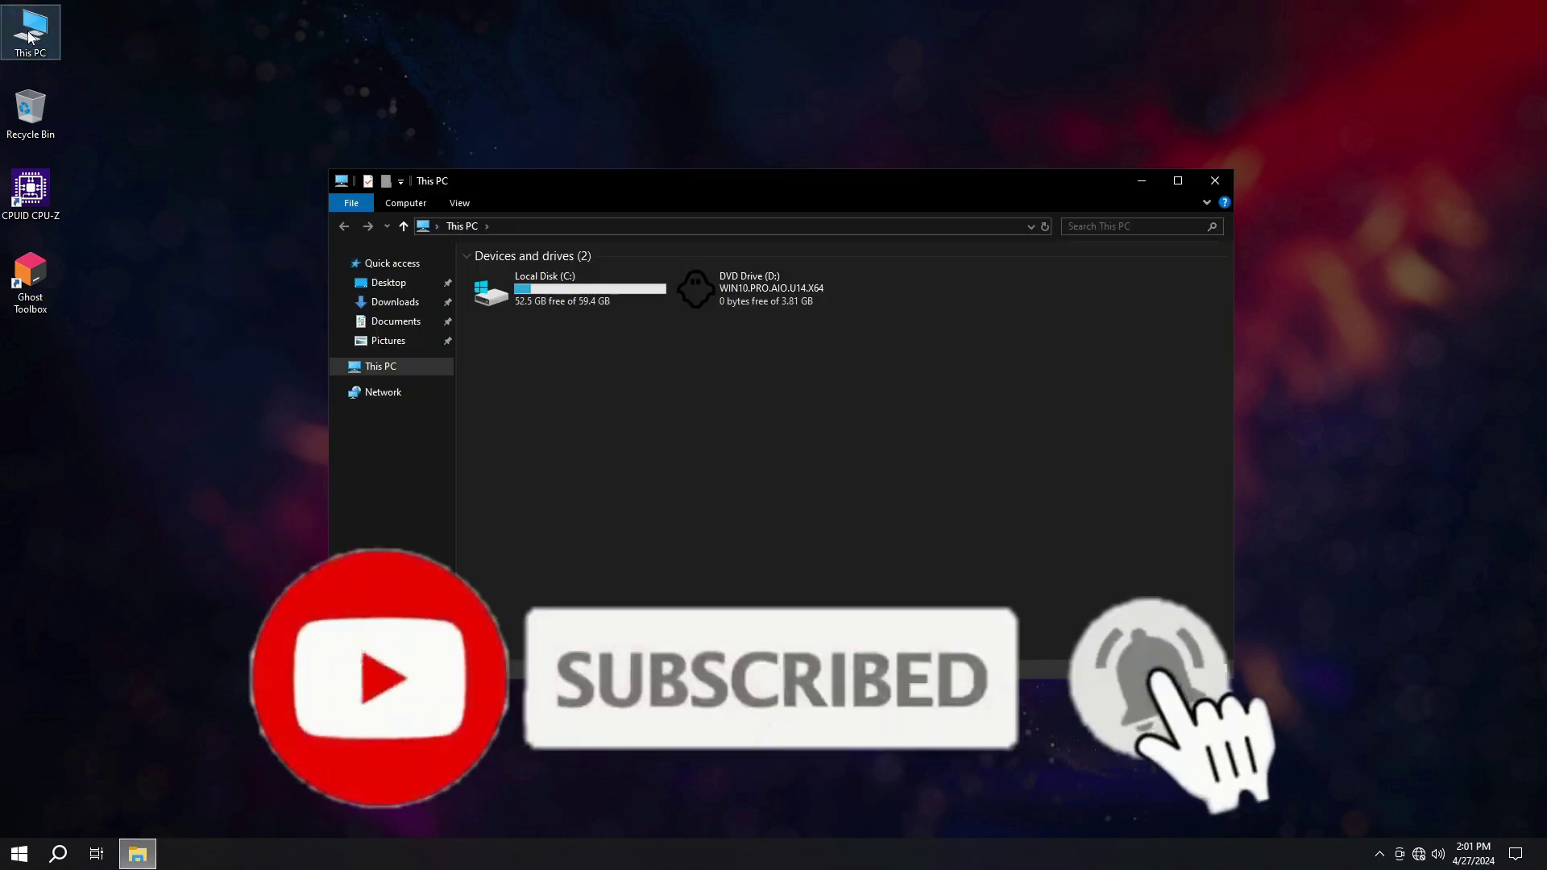
click(566, 296)
right_click(567, 296)
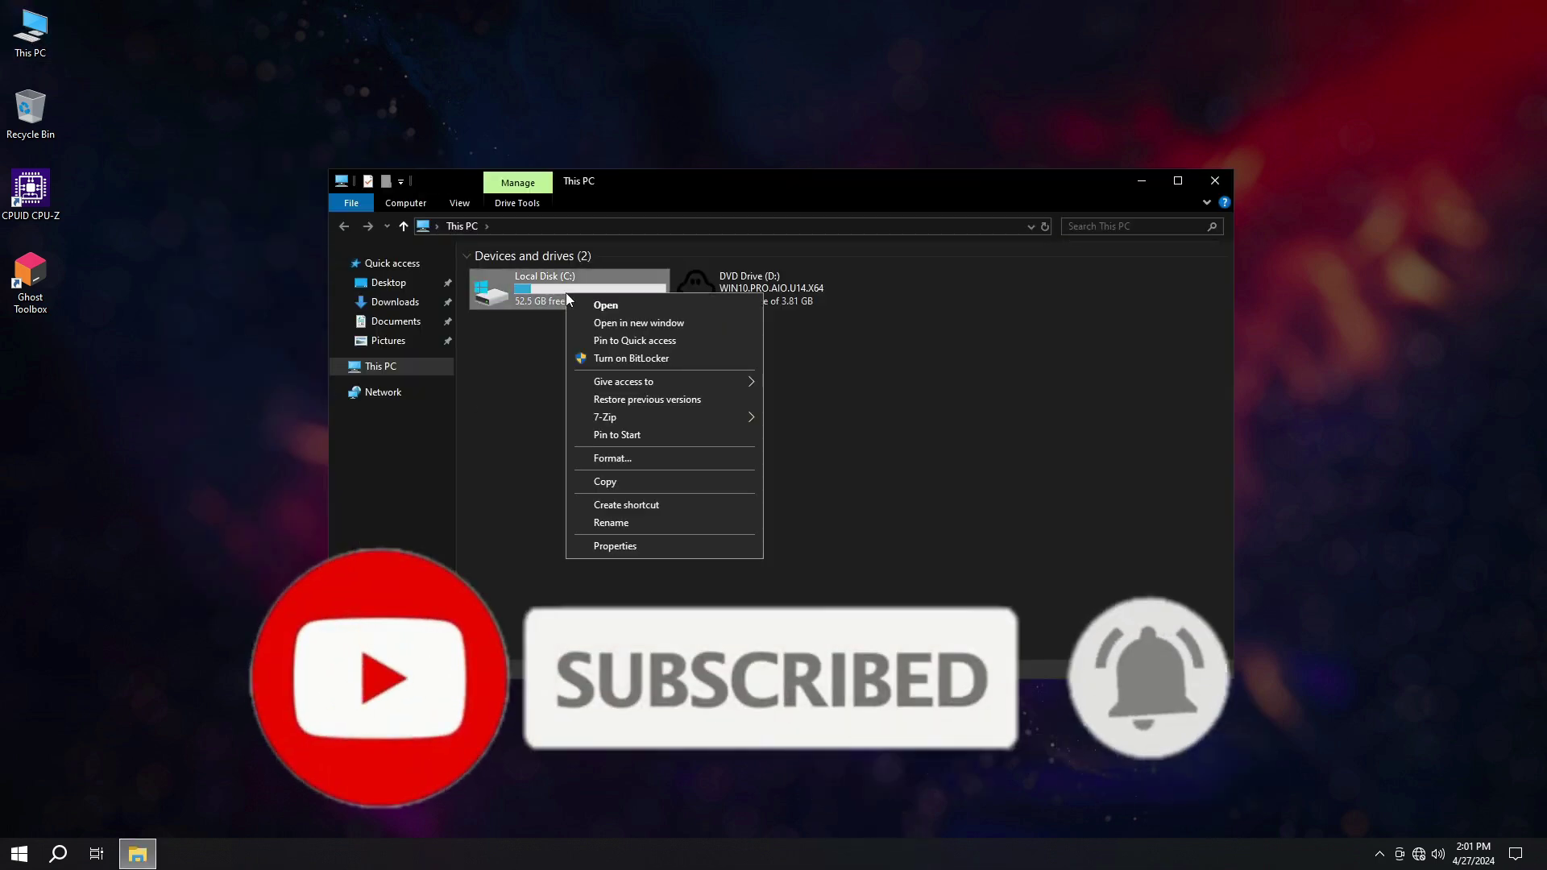
click(618, 546)
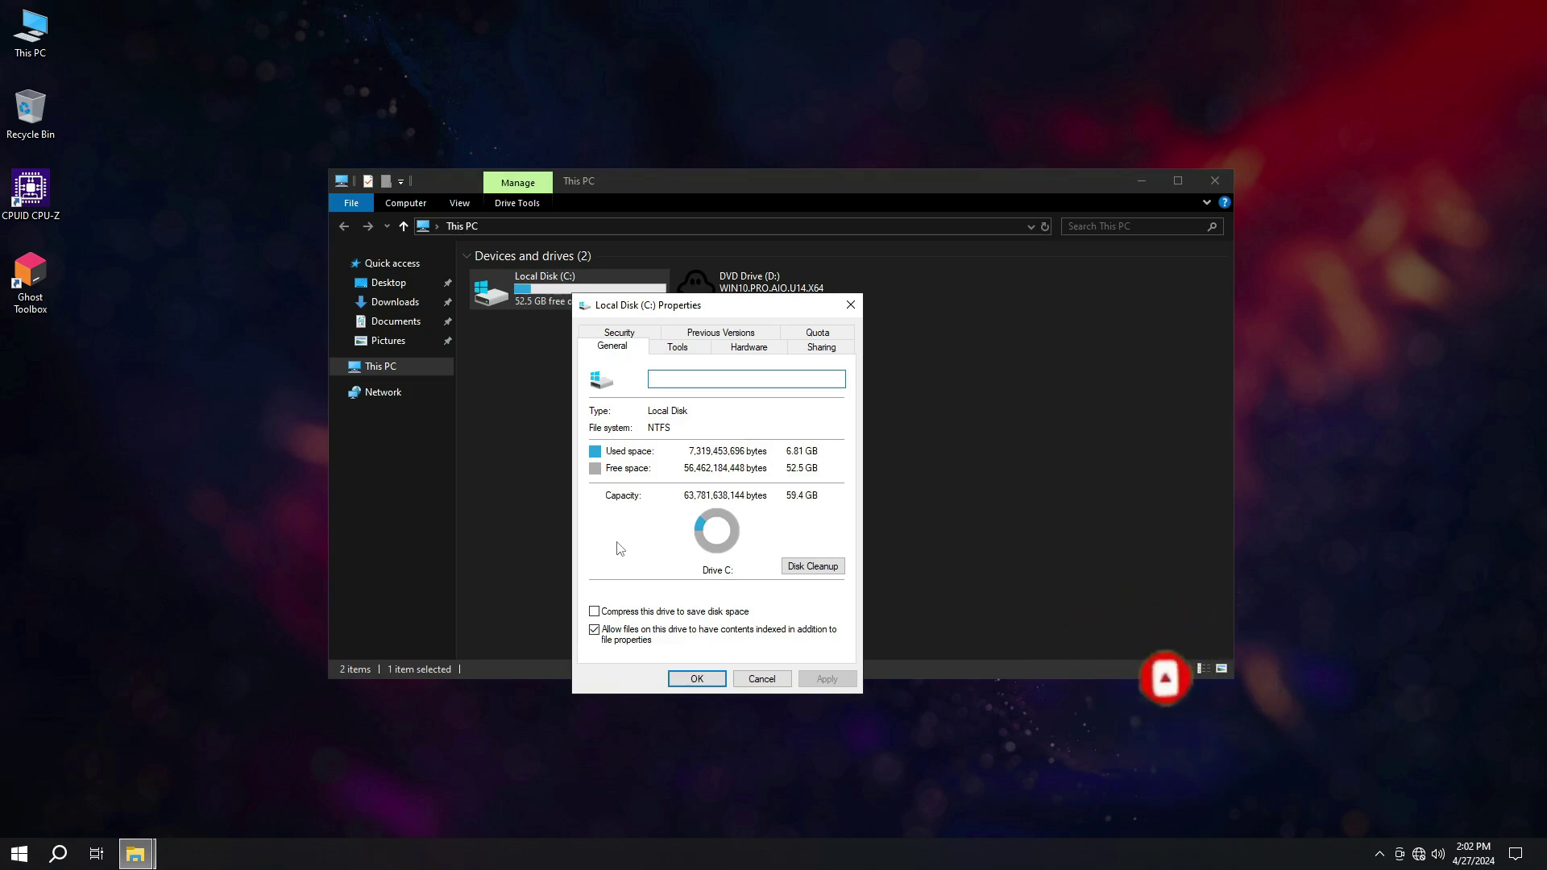
drag(733, 300, 1116, 216)
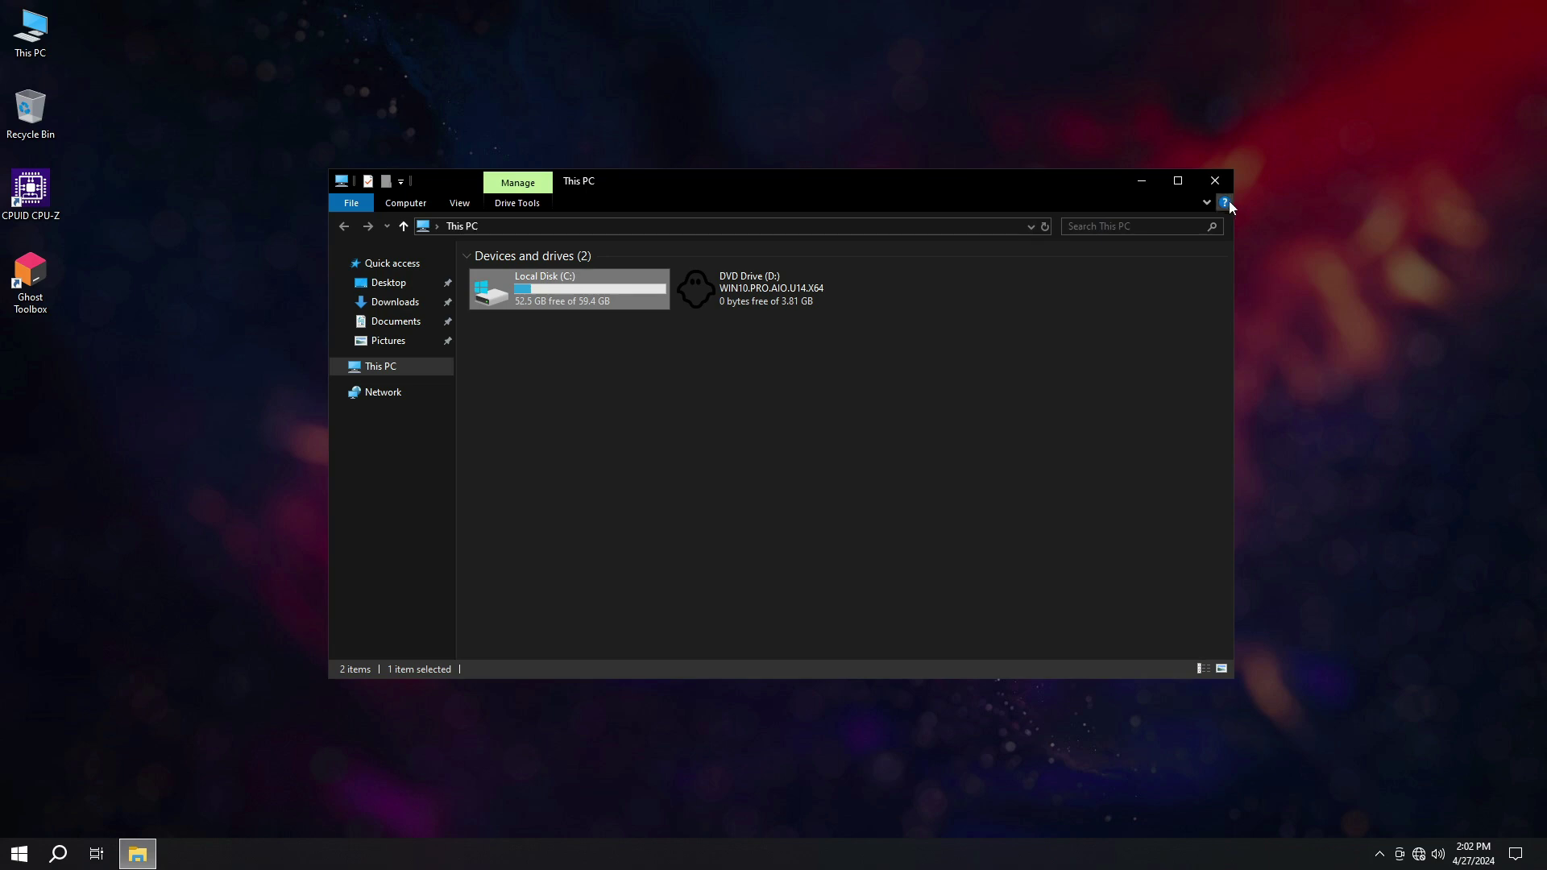
click(1215, 182)
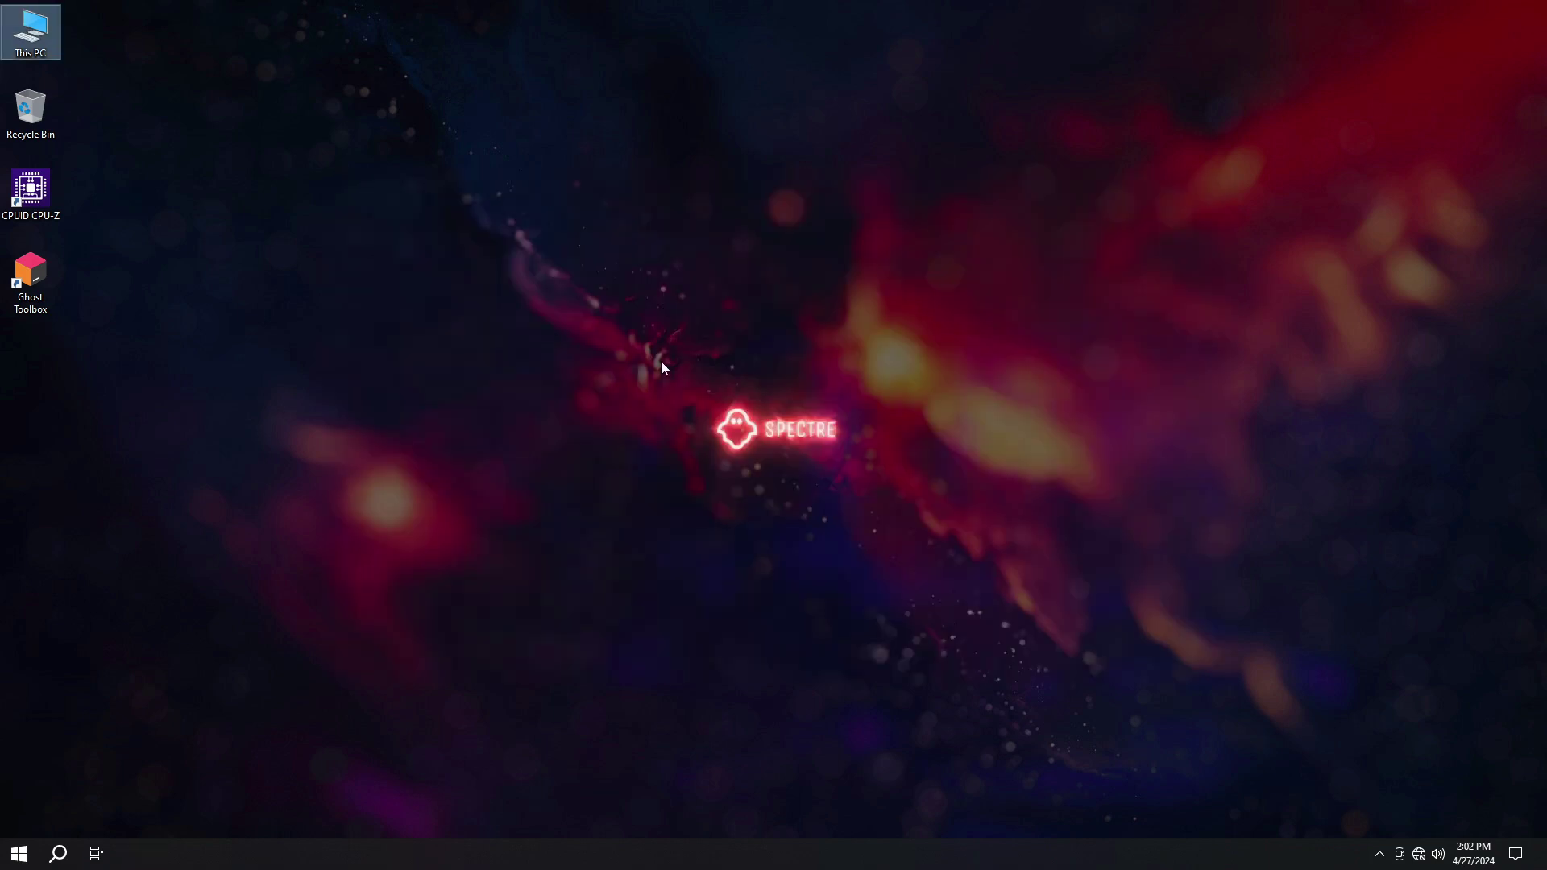
Step: Open the list of installed programs in Control Panel and go through its entries from 7-Zip to StartIsBack++
click(20, 854)
click(284, 708)
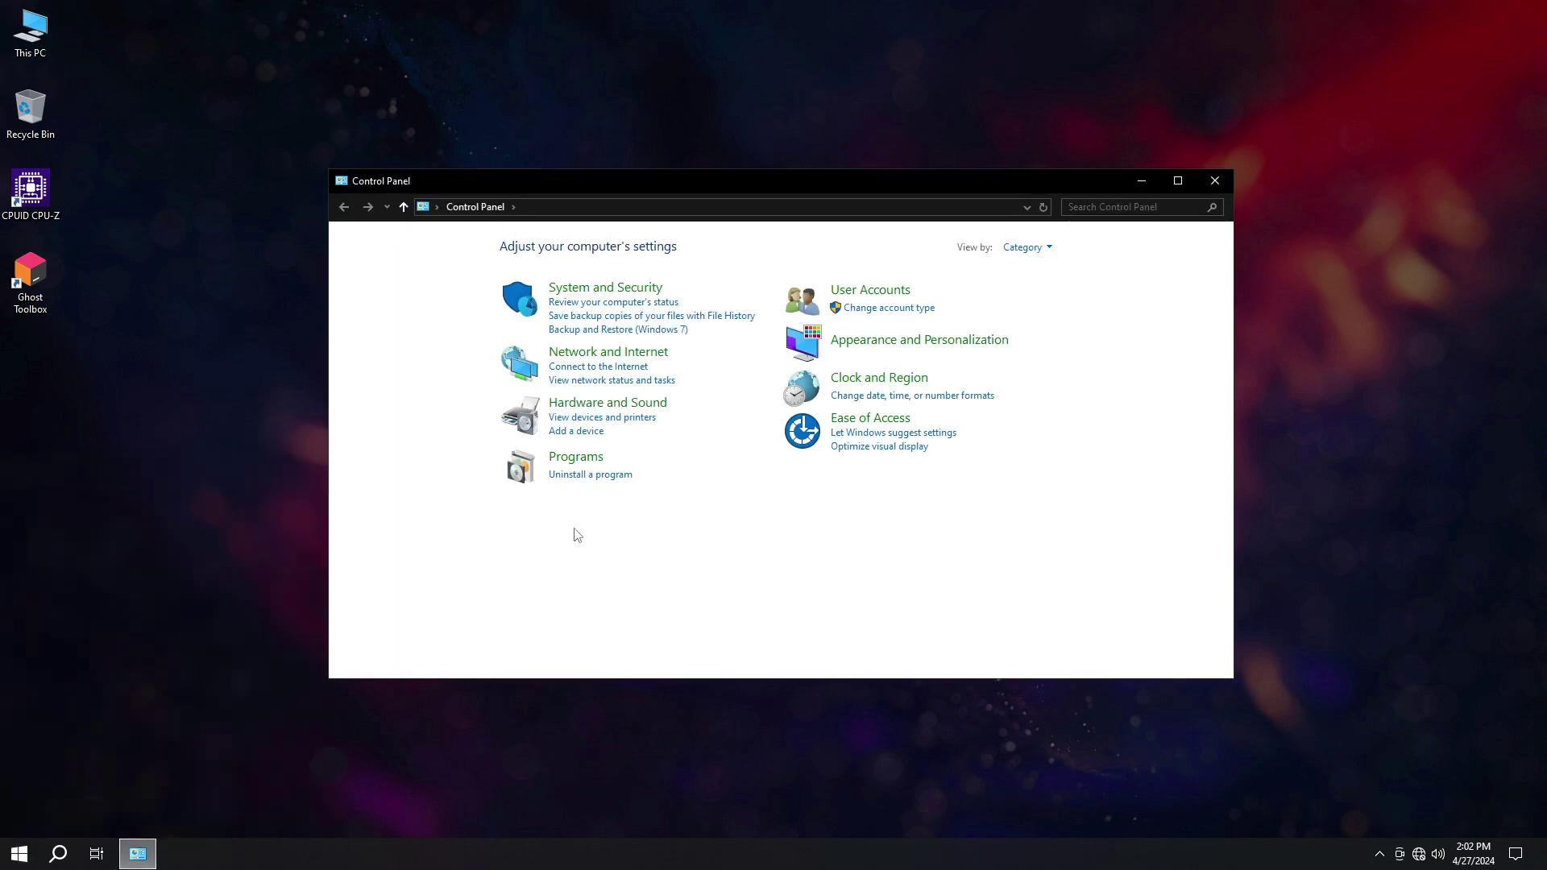
click(577, 478)
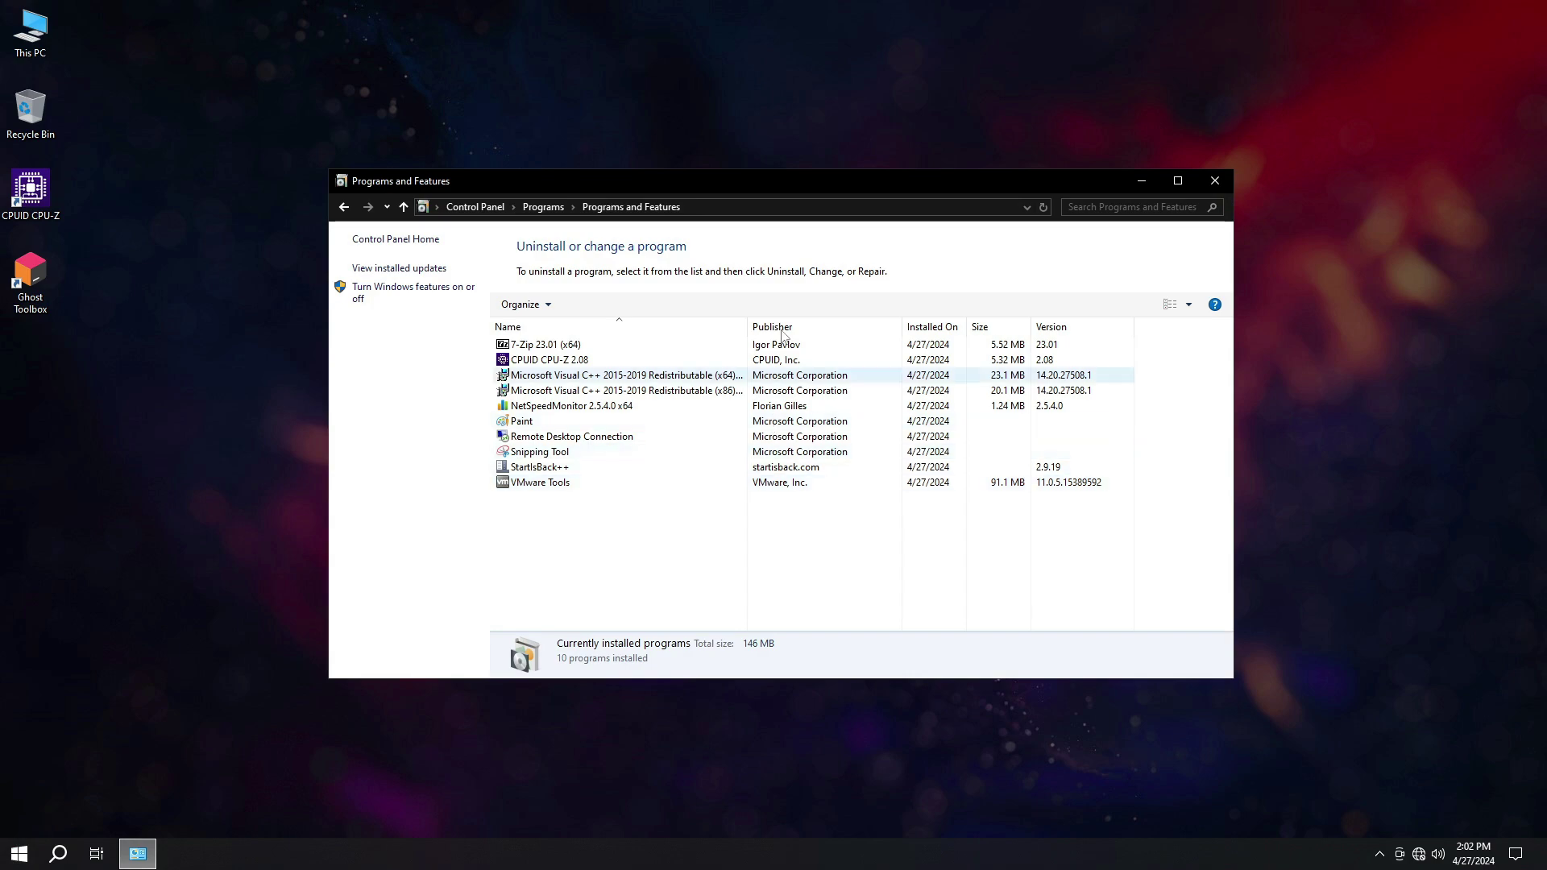
drag(730, 194, 751, 38)
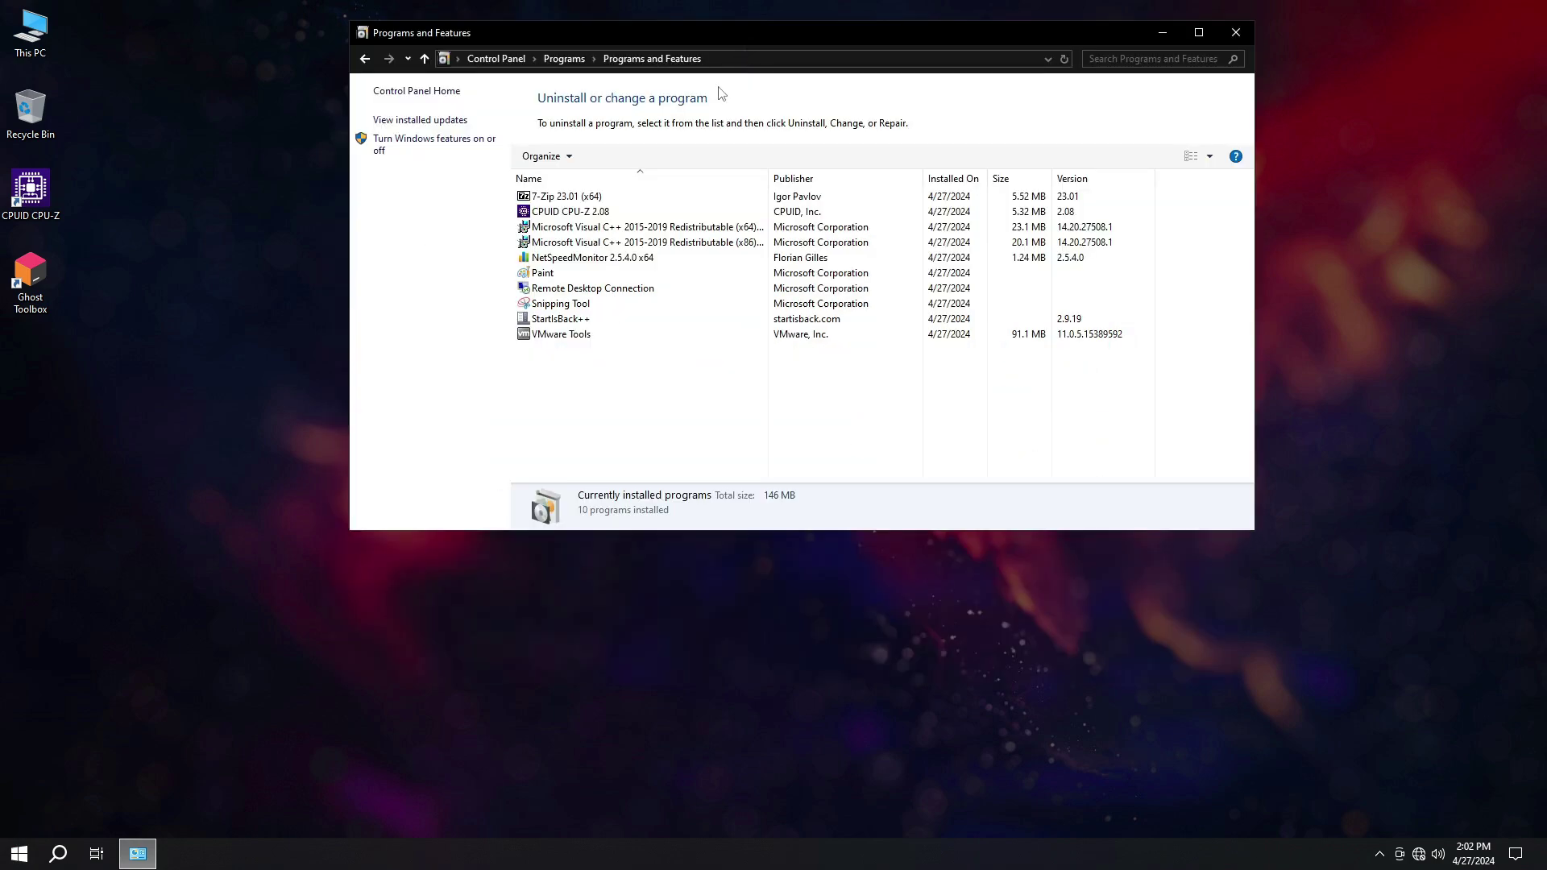
click(556, 202)
click(385, 258)
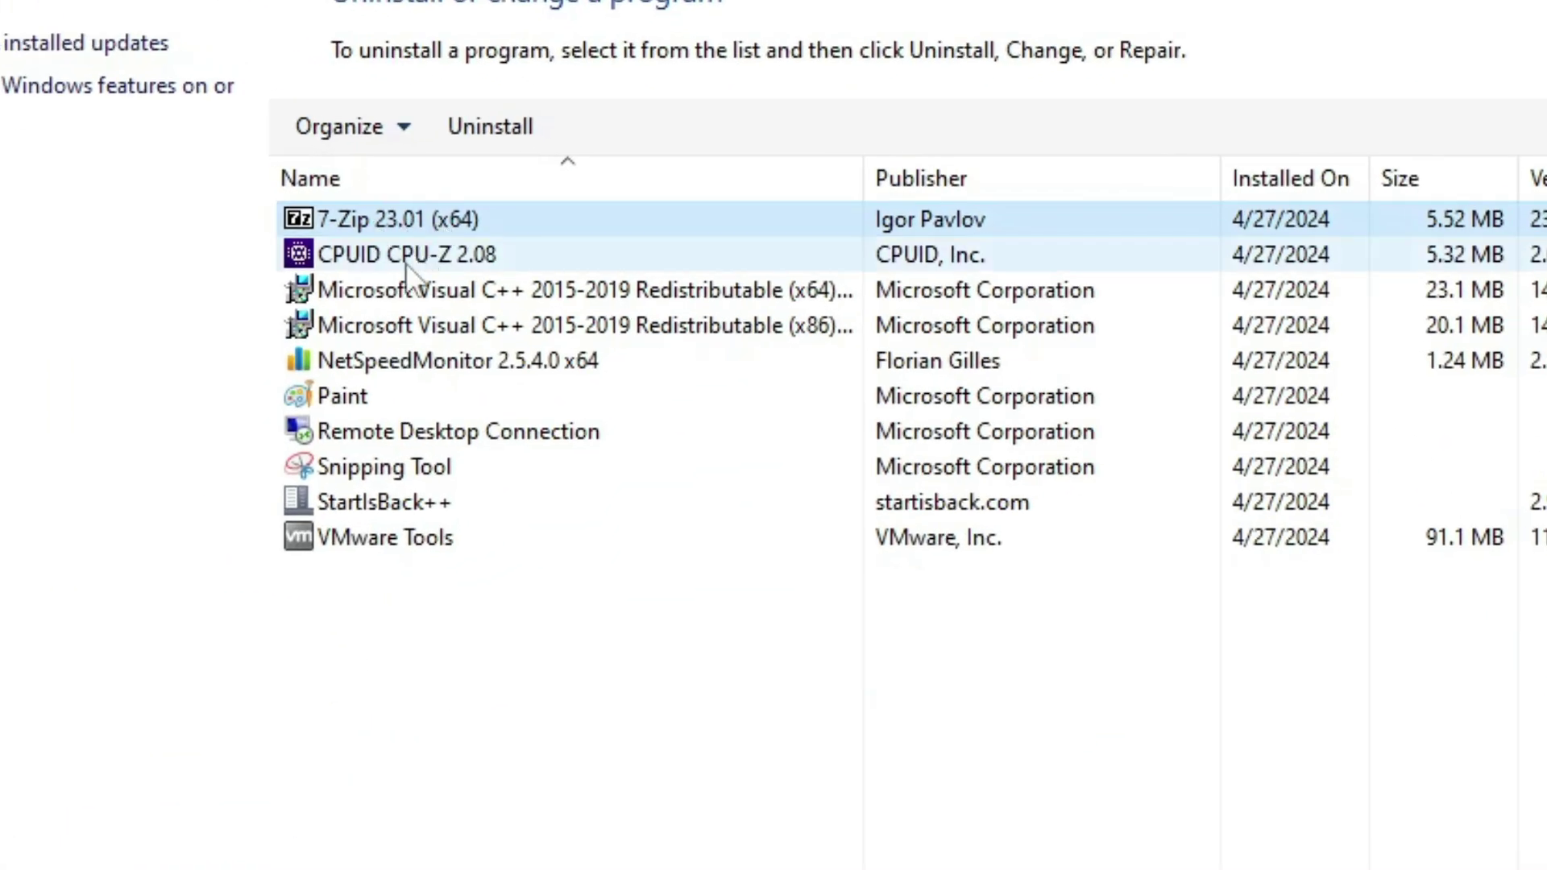
click(423, 299)
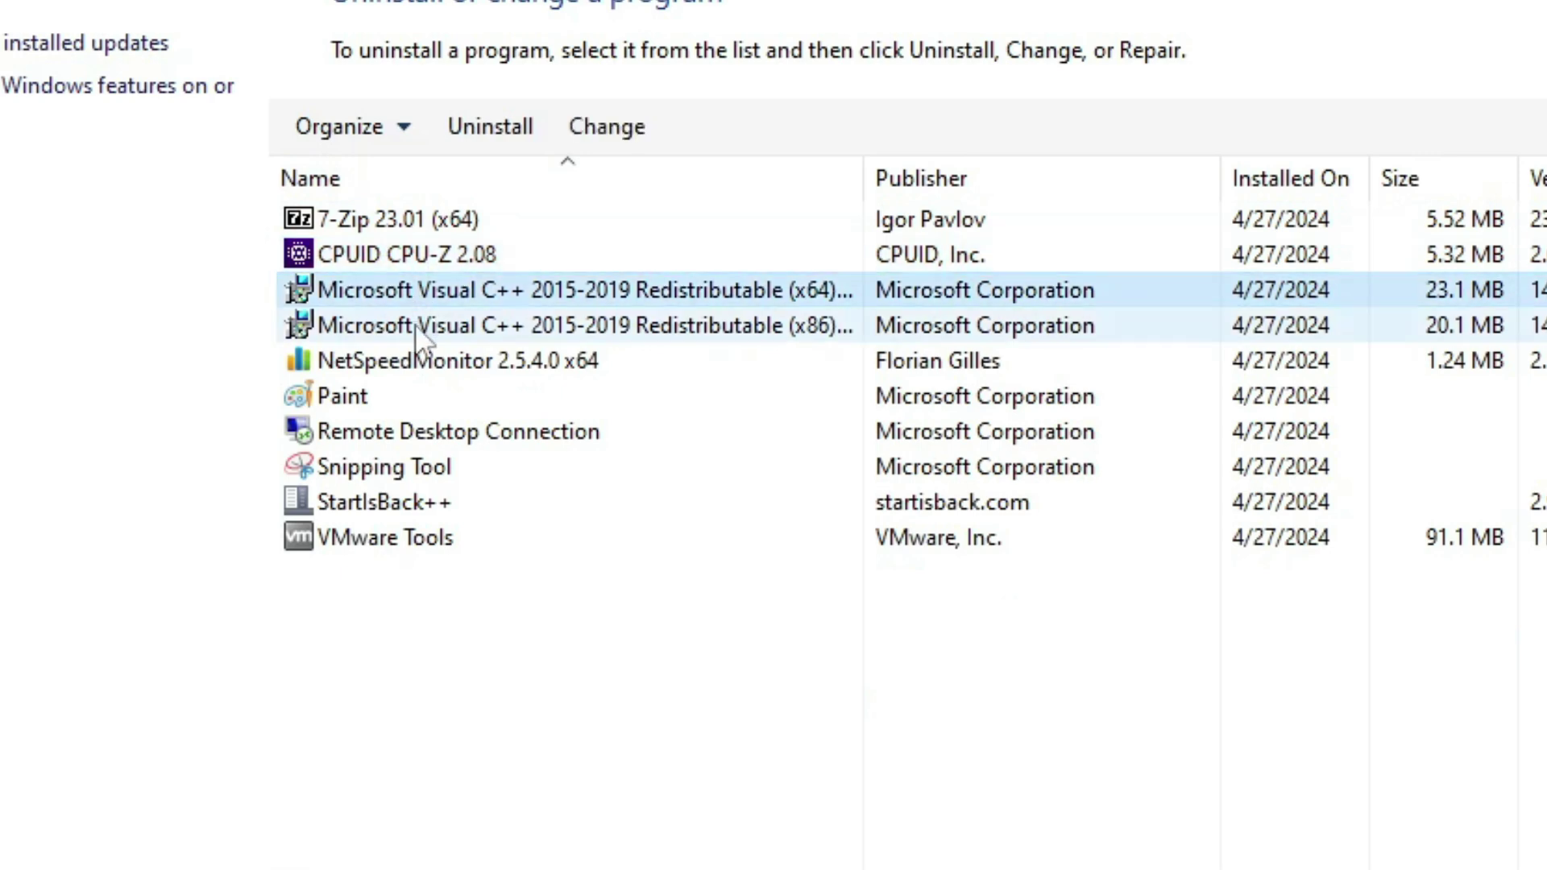
click(488, 366)
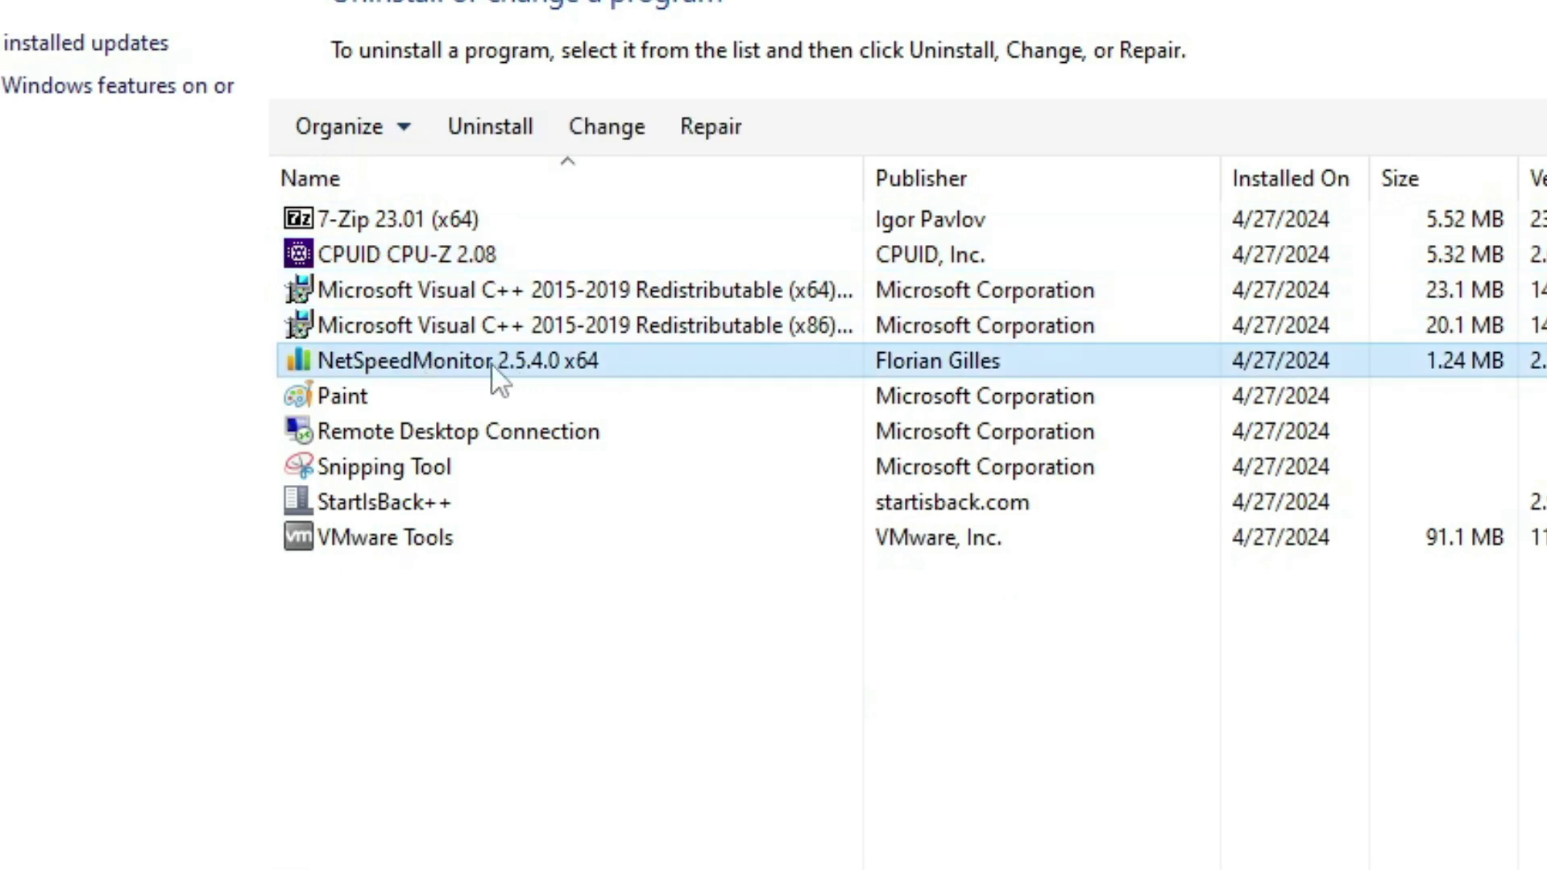
click(369, 399)
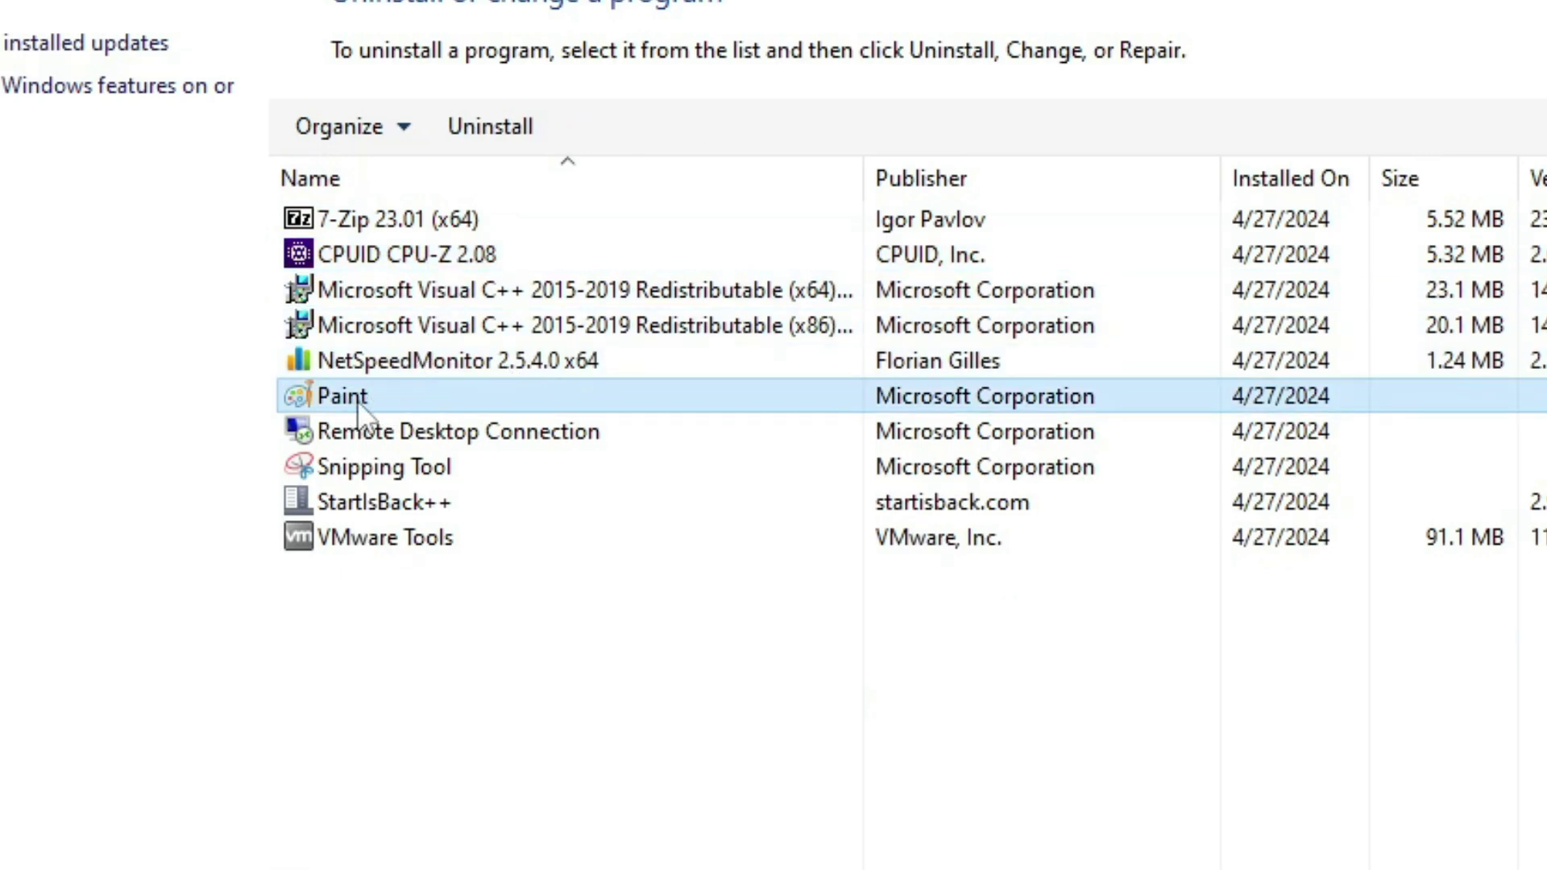
click(442, 435)
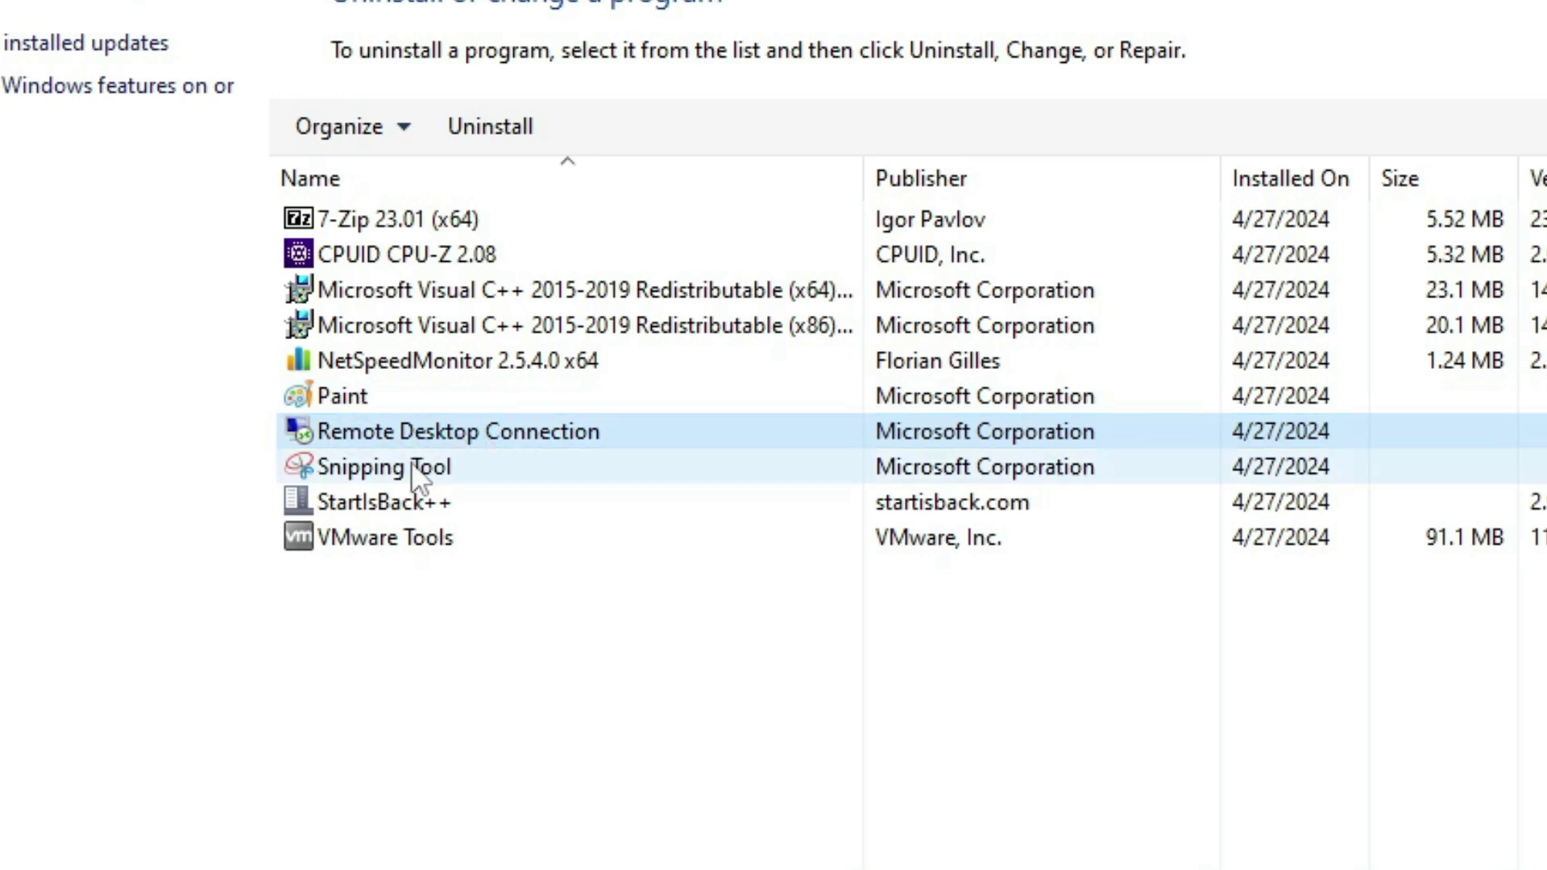
click(421, 471)
click(435, 506)
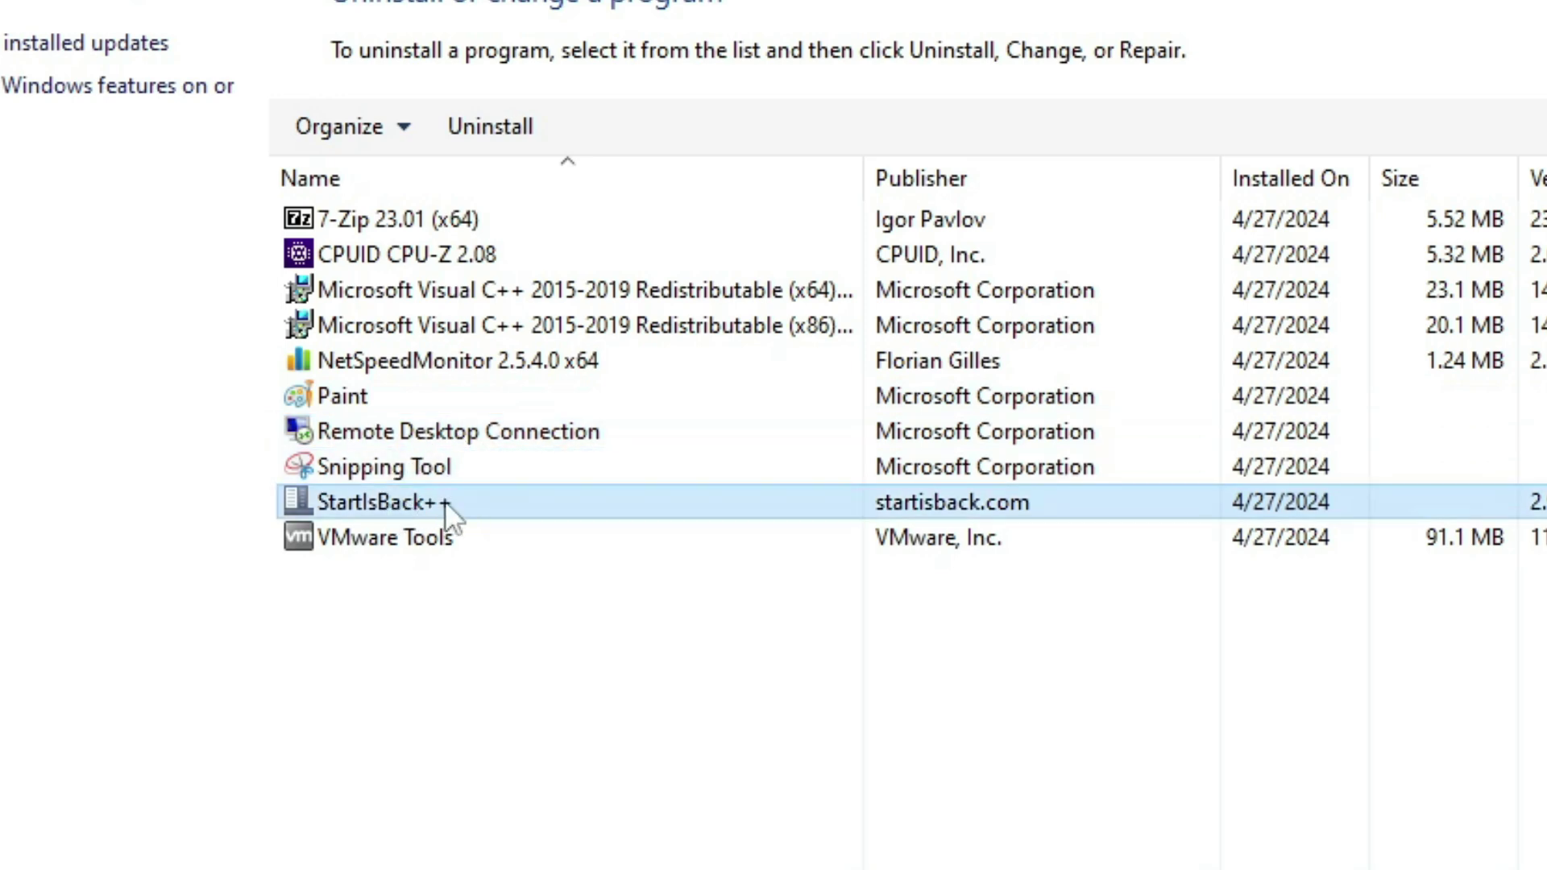
Step: Review the installed Windows updates and the Windows Features list, cancel the features dialog, and close Control Panel
click(101, 44)
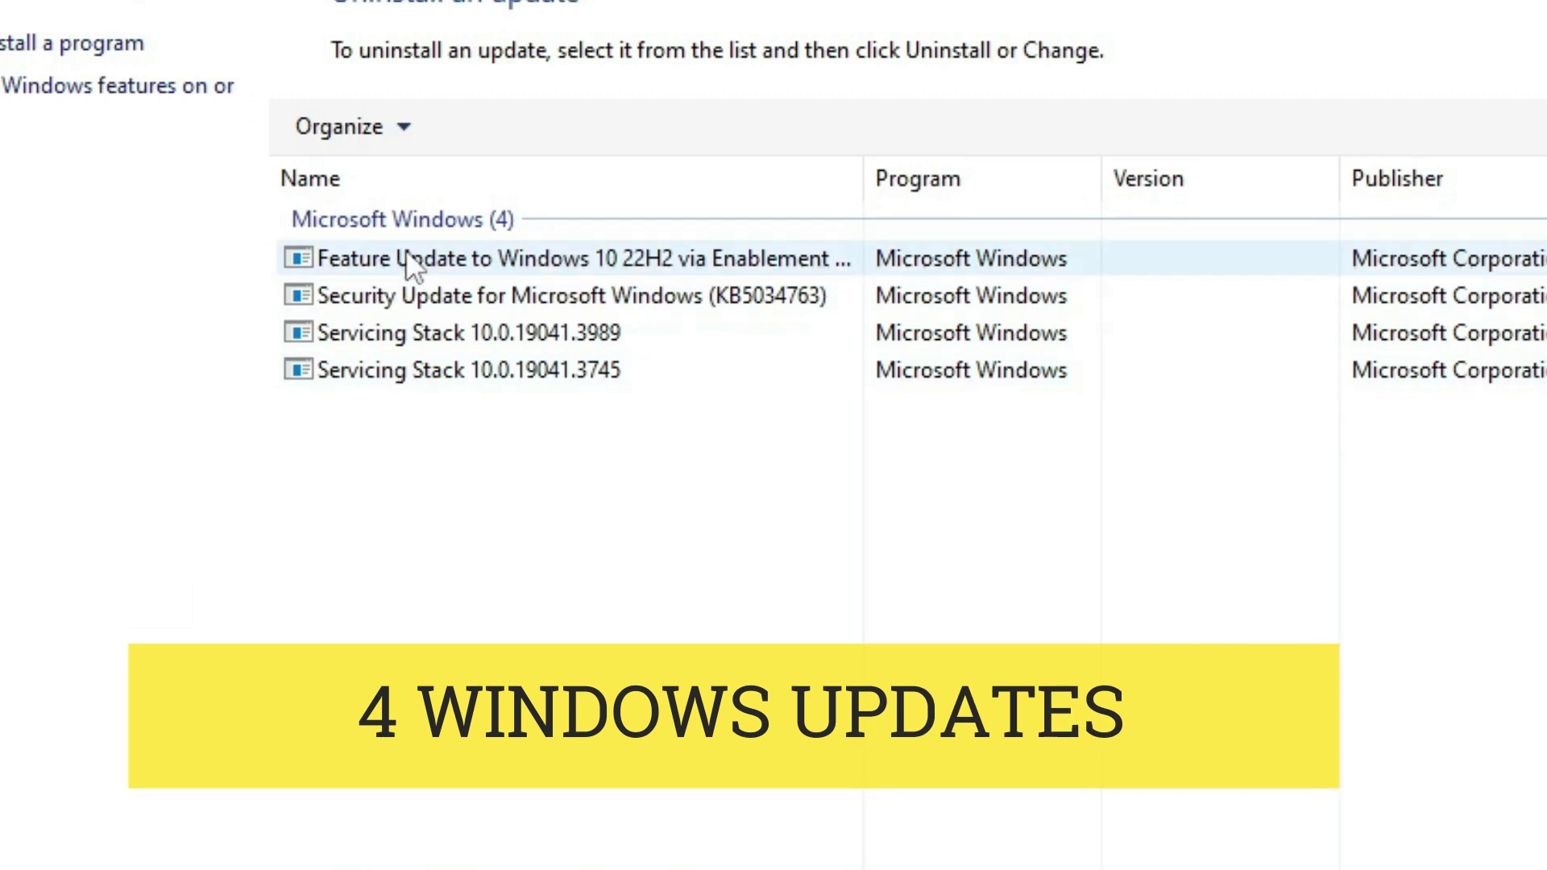
click(18, 101)
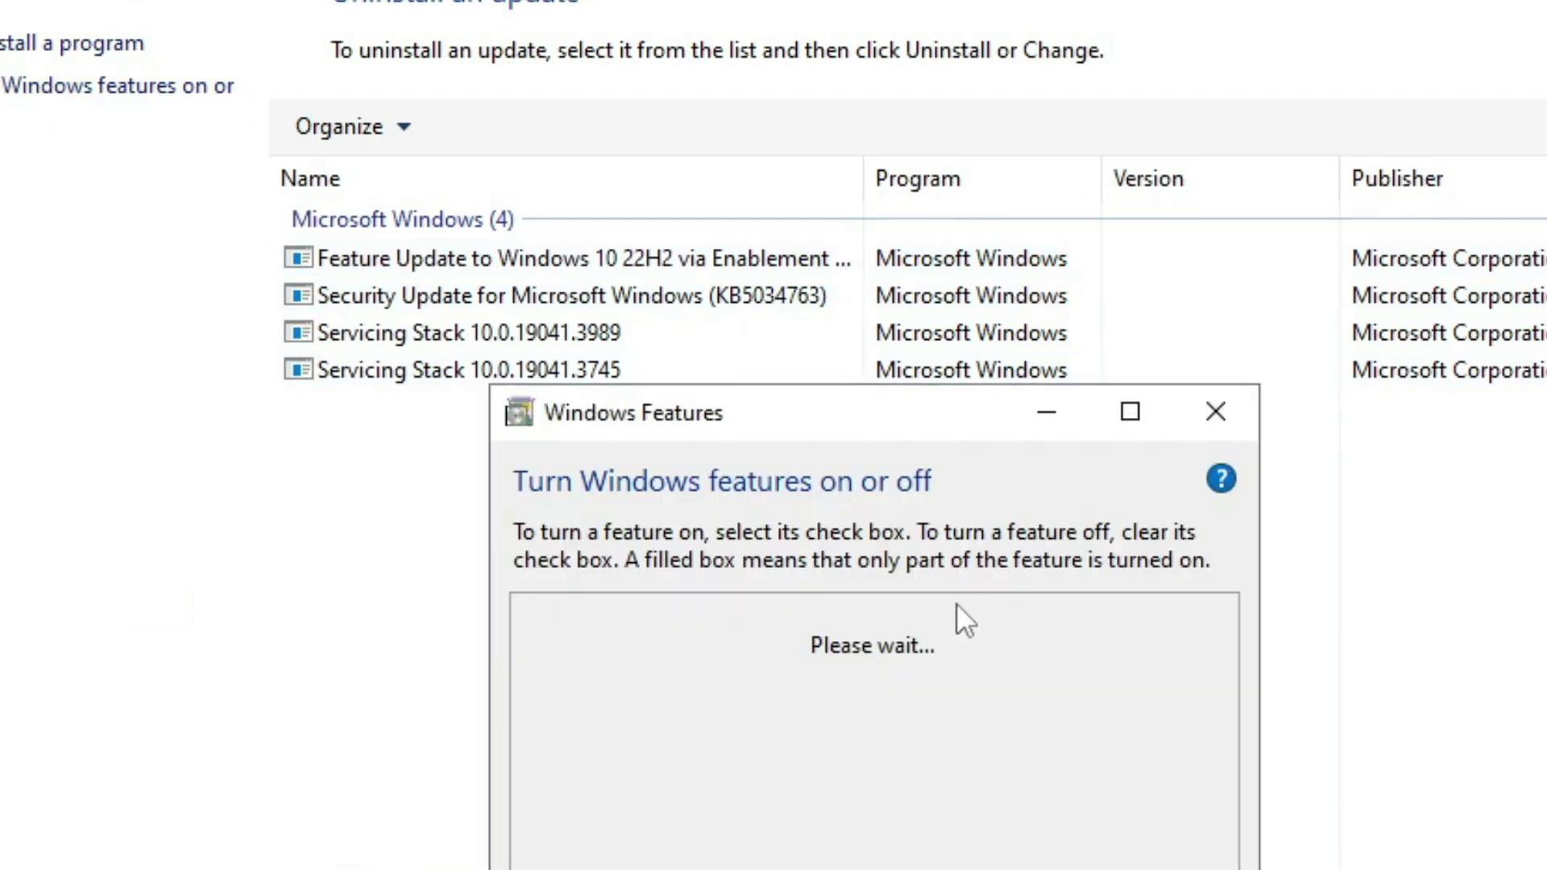
drag(838, 427, 927, 16)
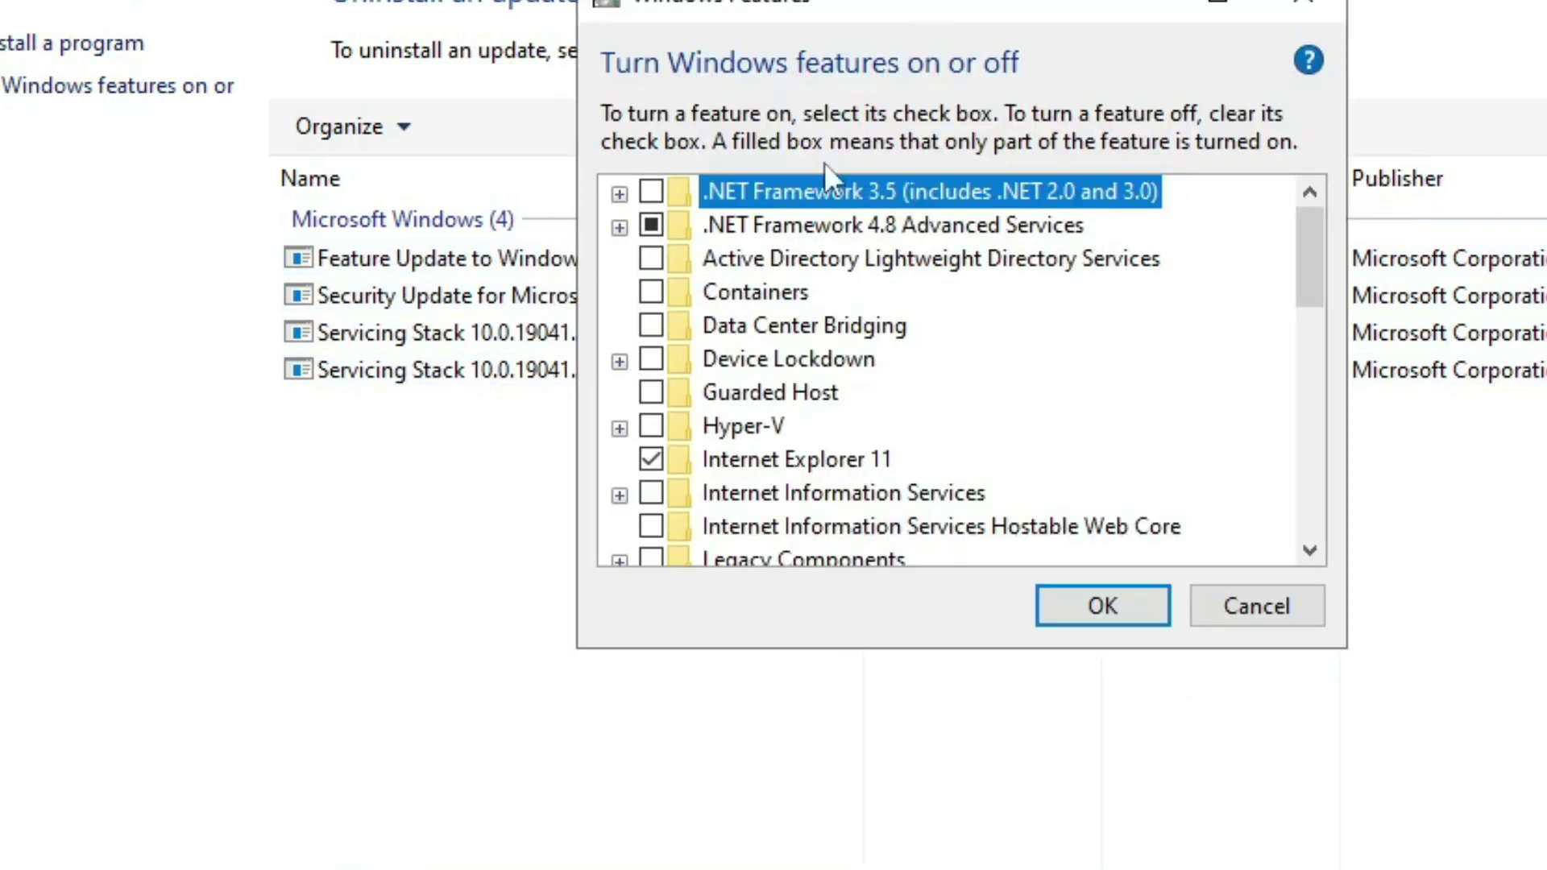
click(807, 226)
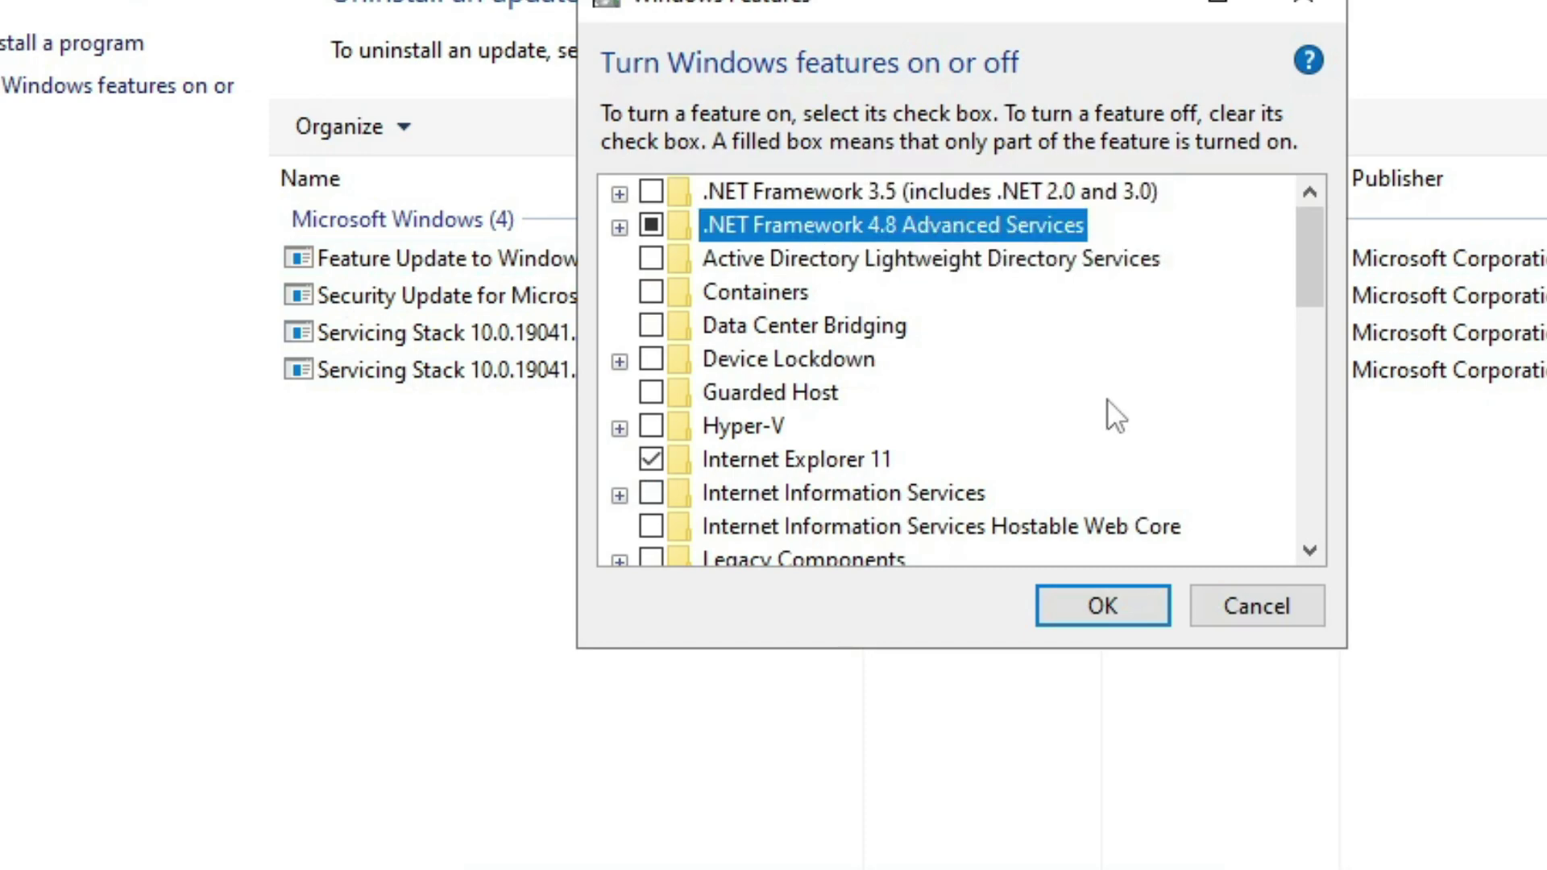
scroll(1110, 413, down, 3)
scroll(1116, 413, up, 4)
click(1255, 606)
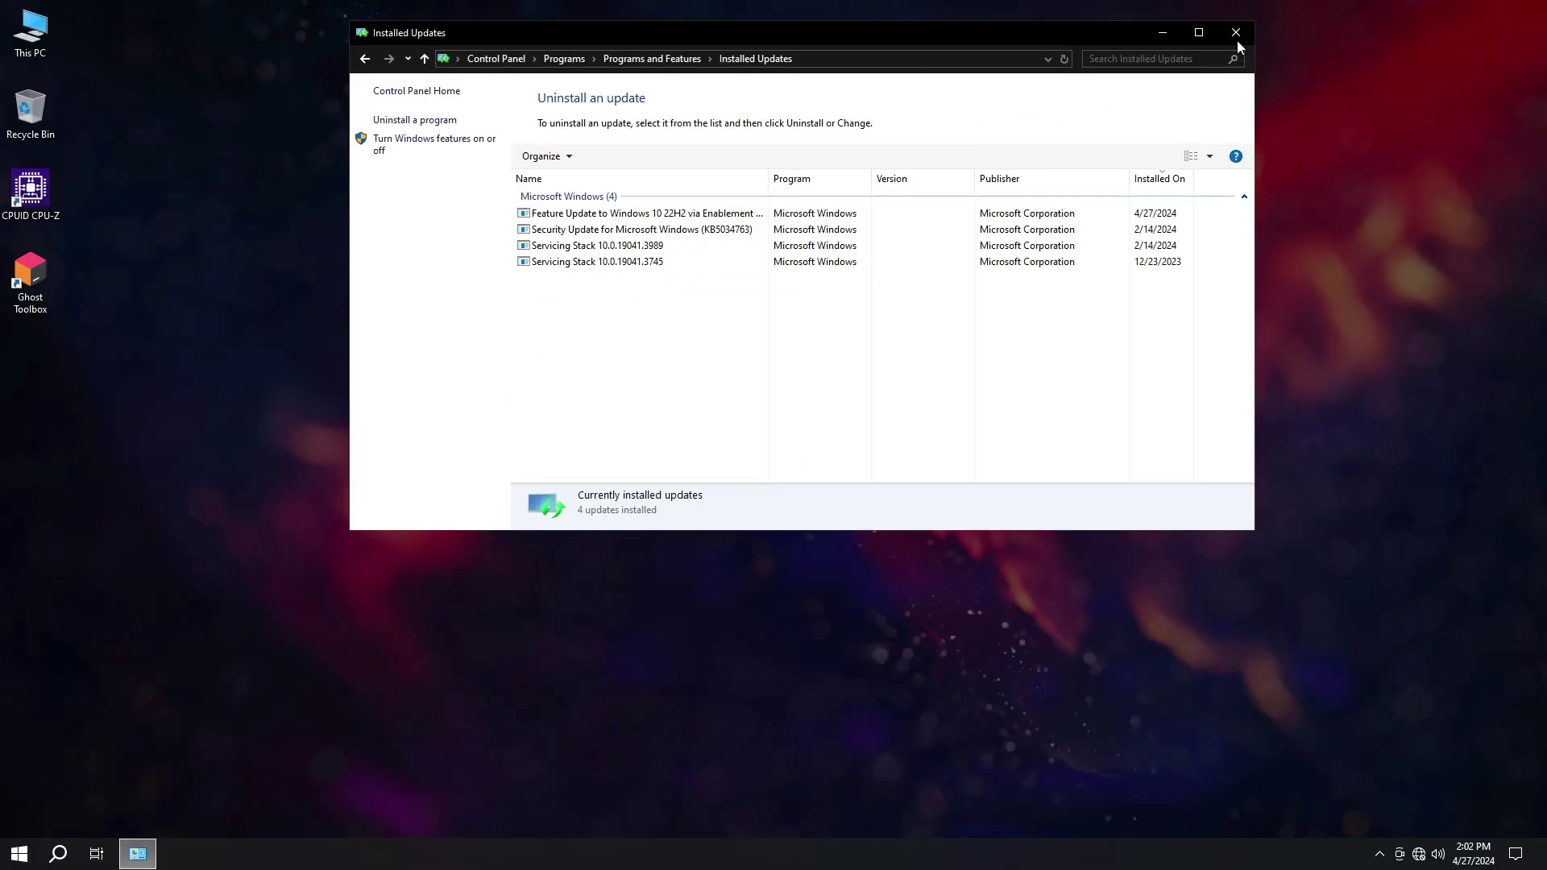
click(1236, 33)
Step: Examine the Ghost Mode options and the extended entries of the desktop's context menu, and dismiss it
right_click(1267, 60)
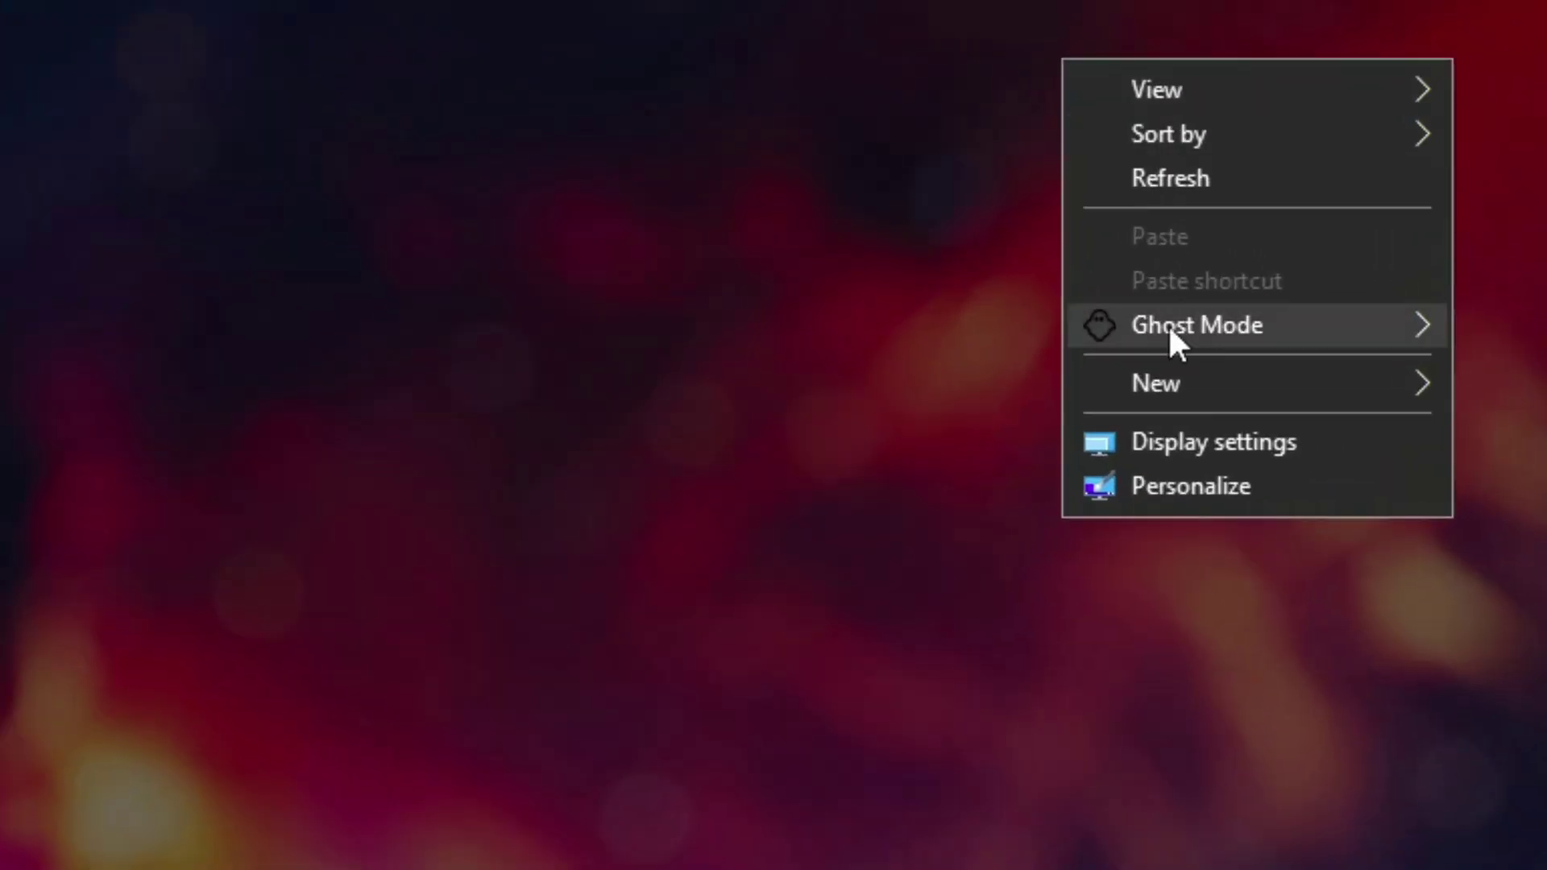
mouse_move(1168, 322)
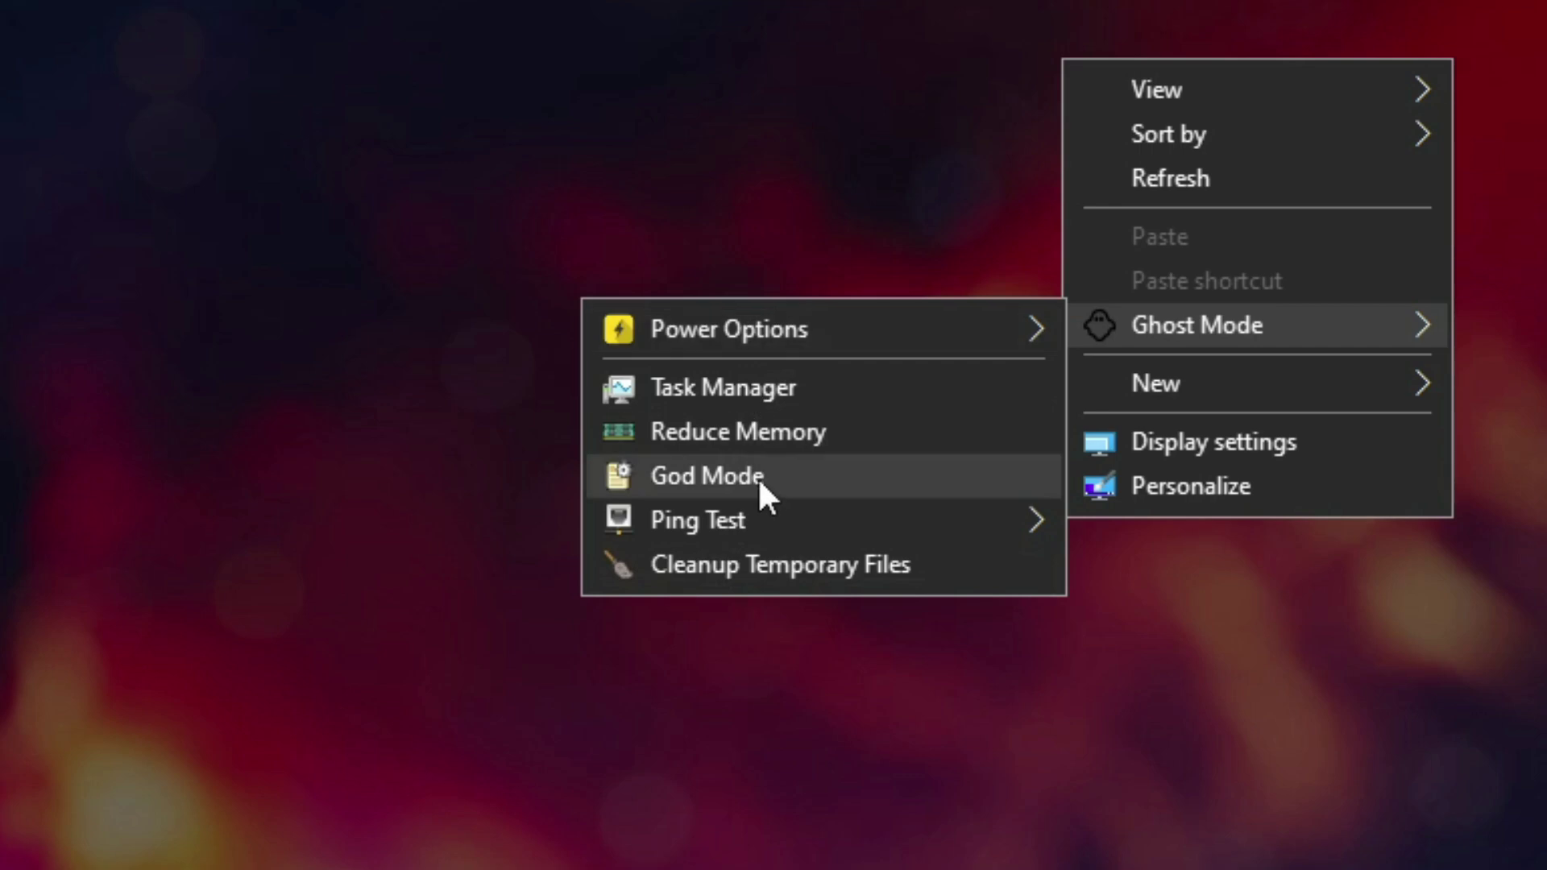
click(816, 163)
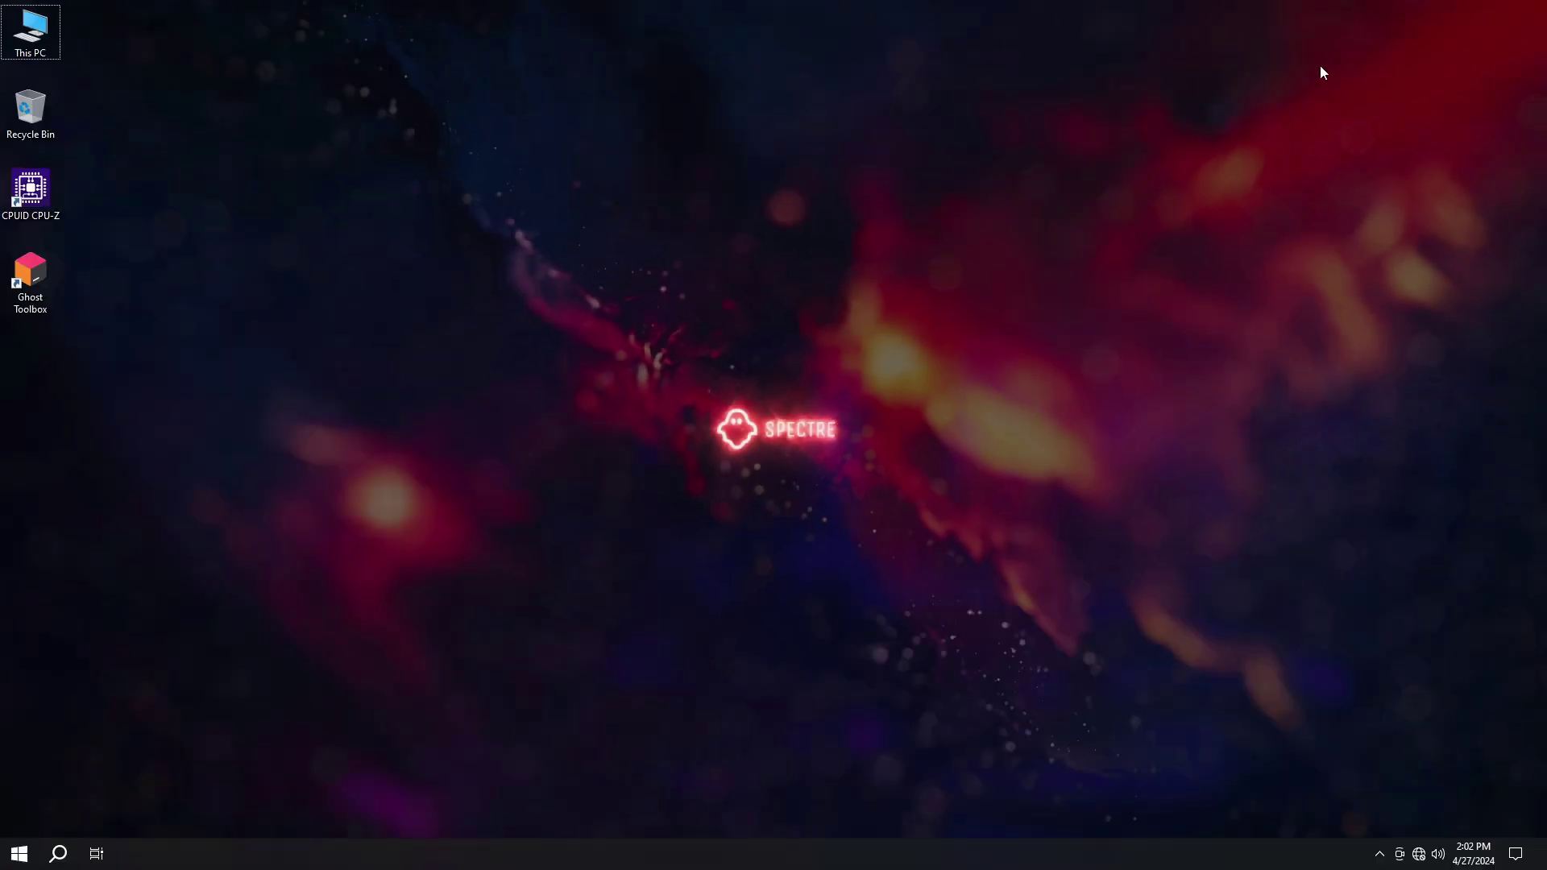
right_click(1320, 65)
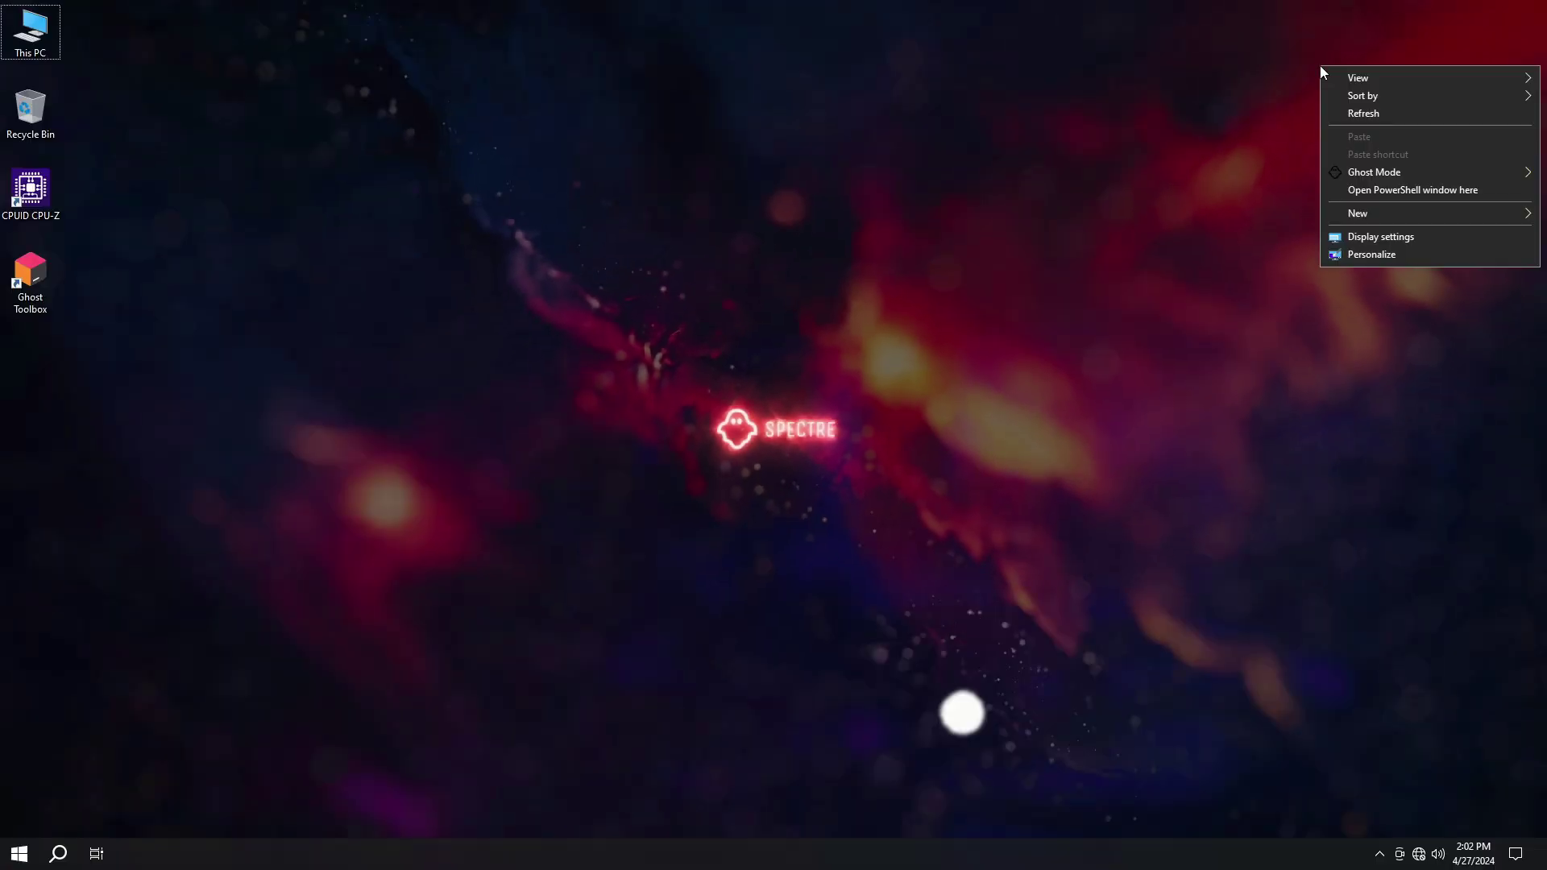
click(1229, 84)
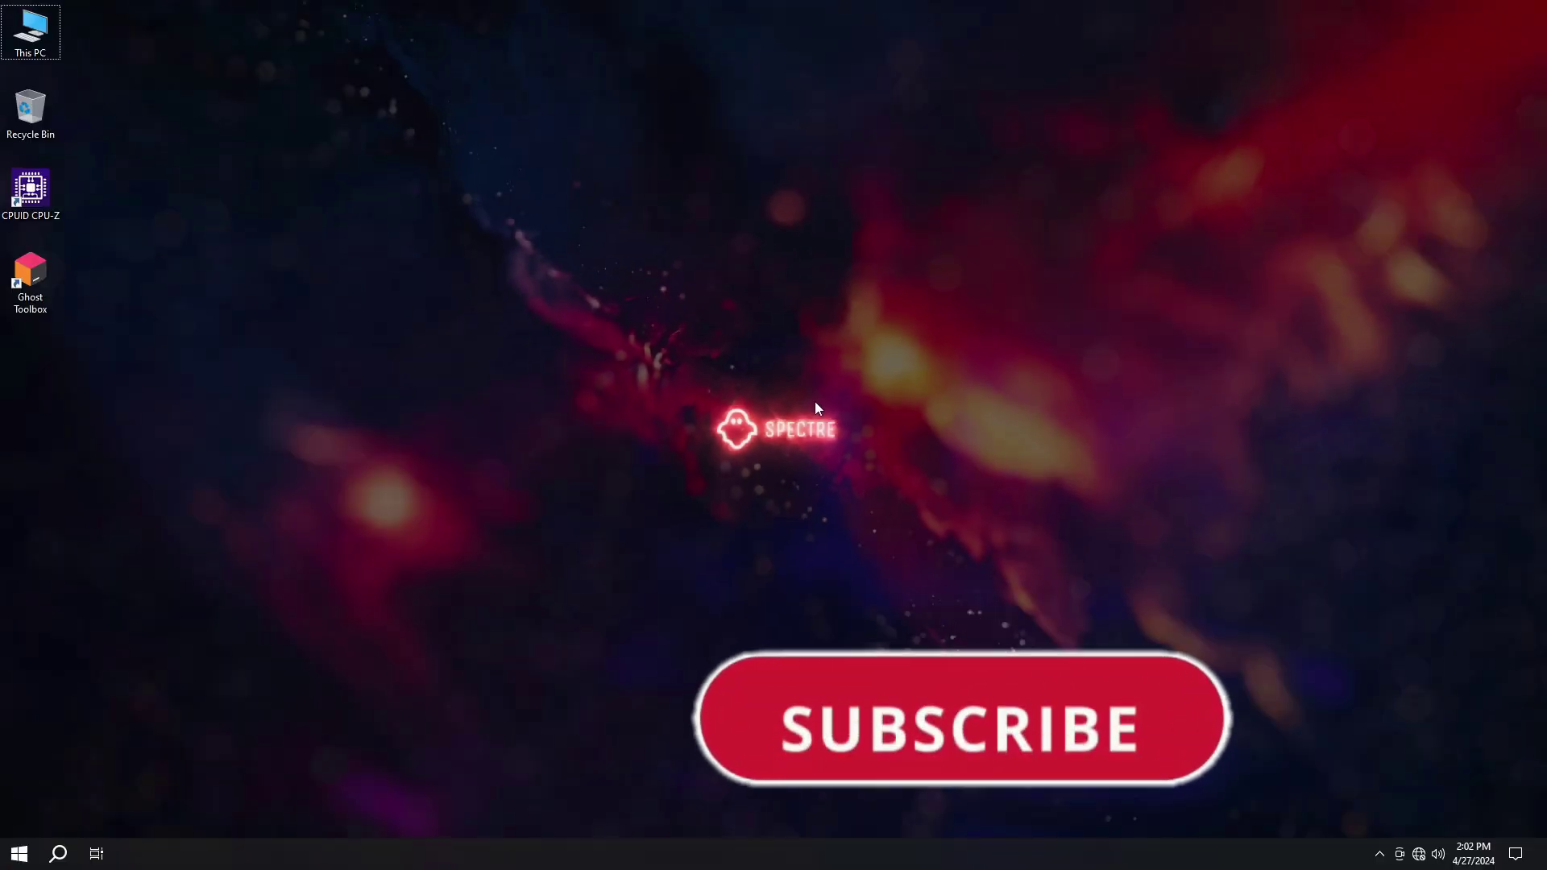